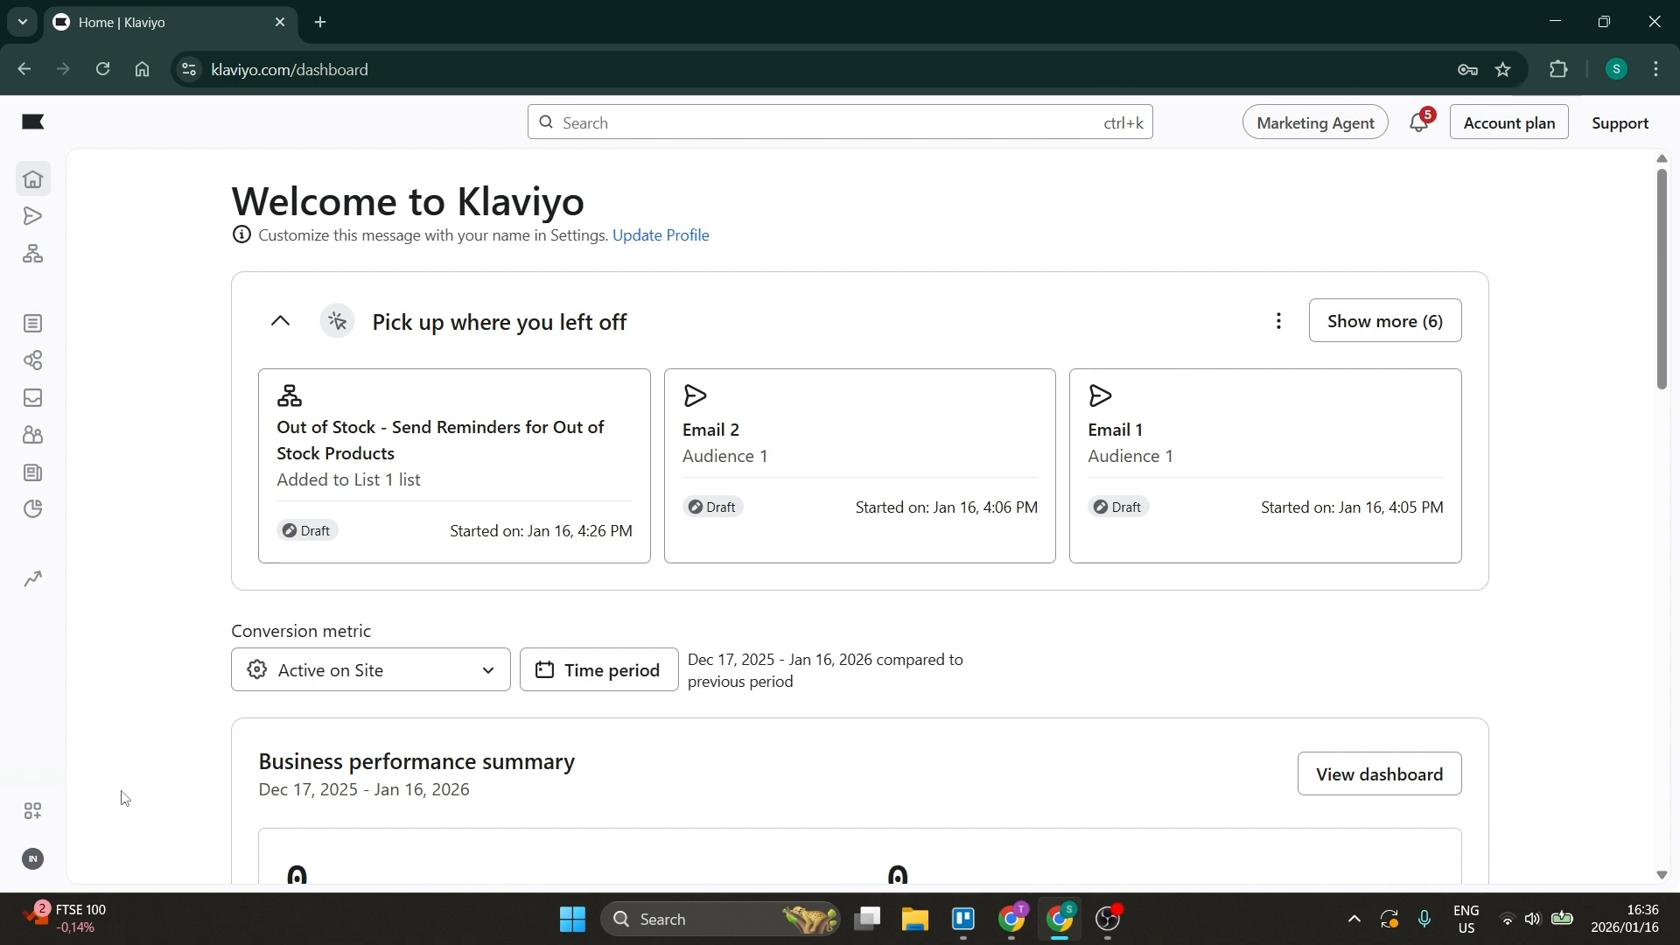
Step: Open the account's text message settings and start the free texting setup
{"action": "left_click", "coordinate": [33, 861]}
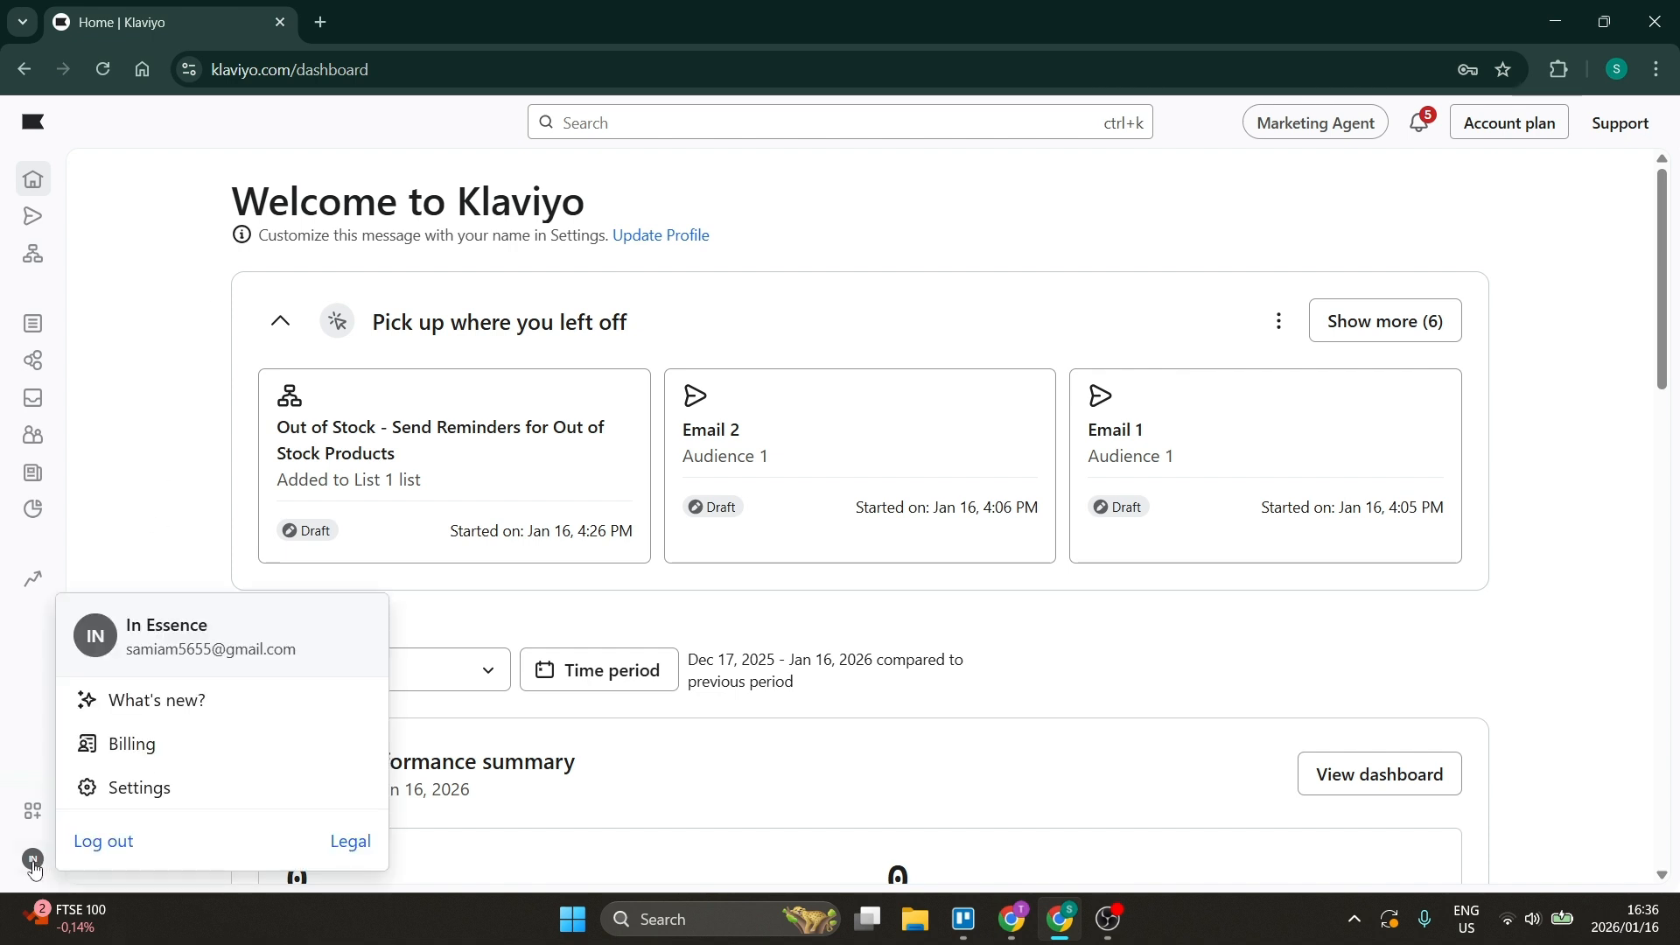
{"action": "left_click", "coordinate": [138, 787]}
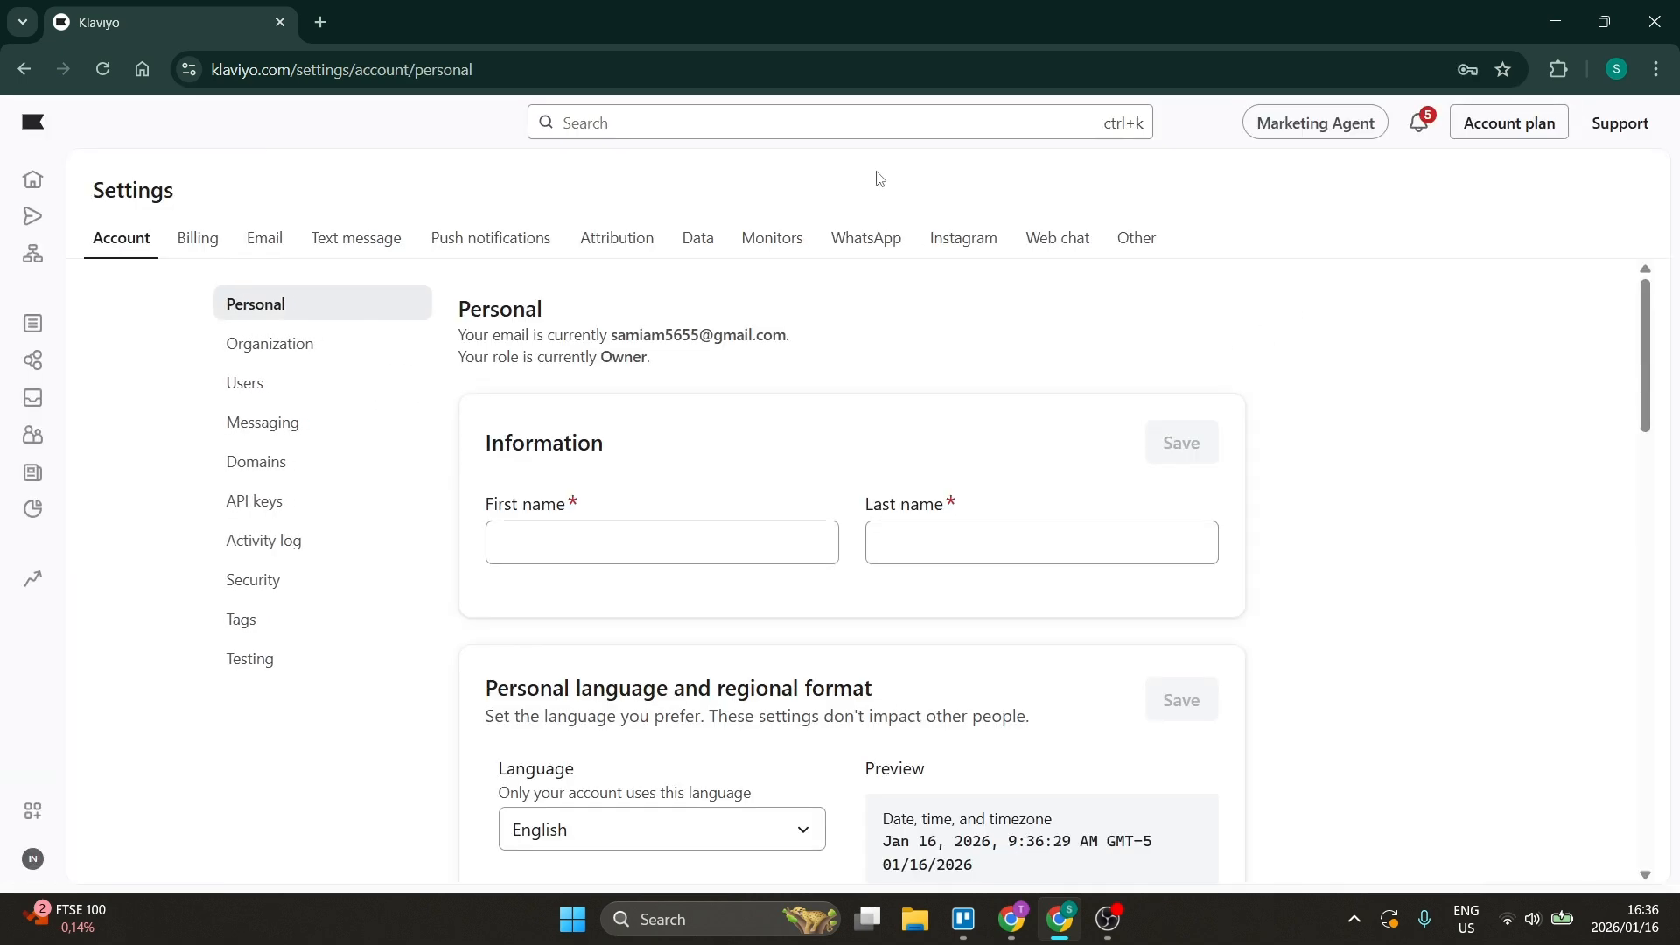
{"action": "left_click", "coordinate": [351, 239]}
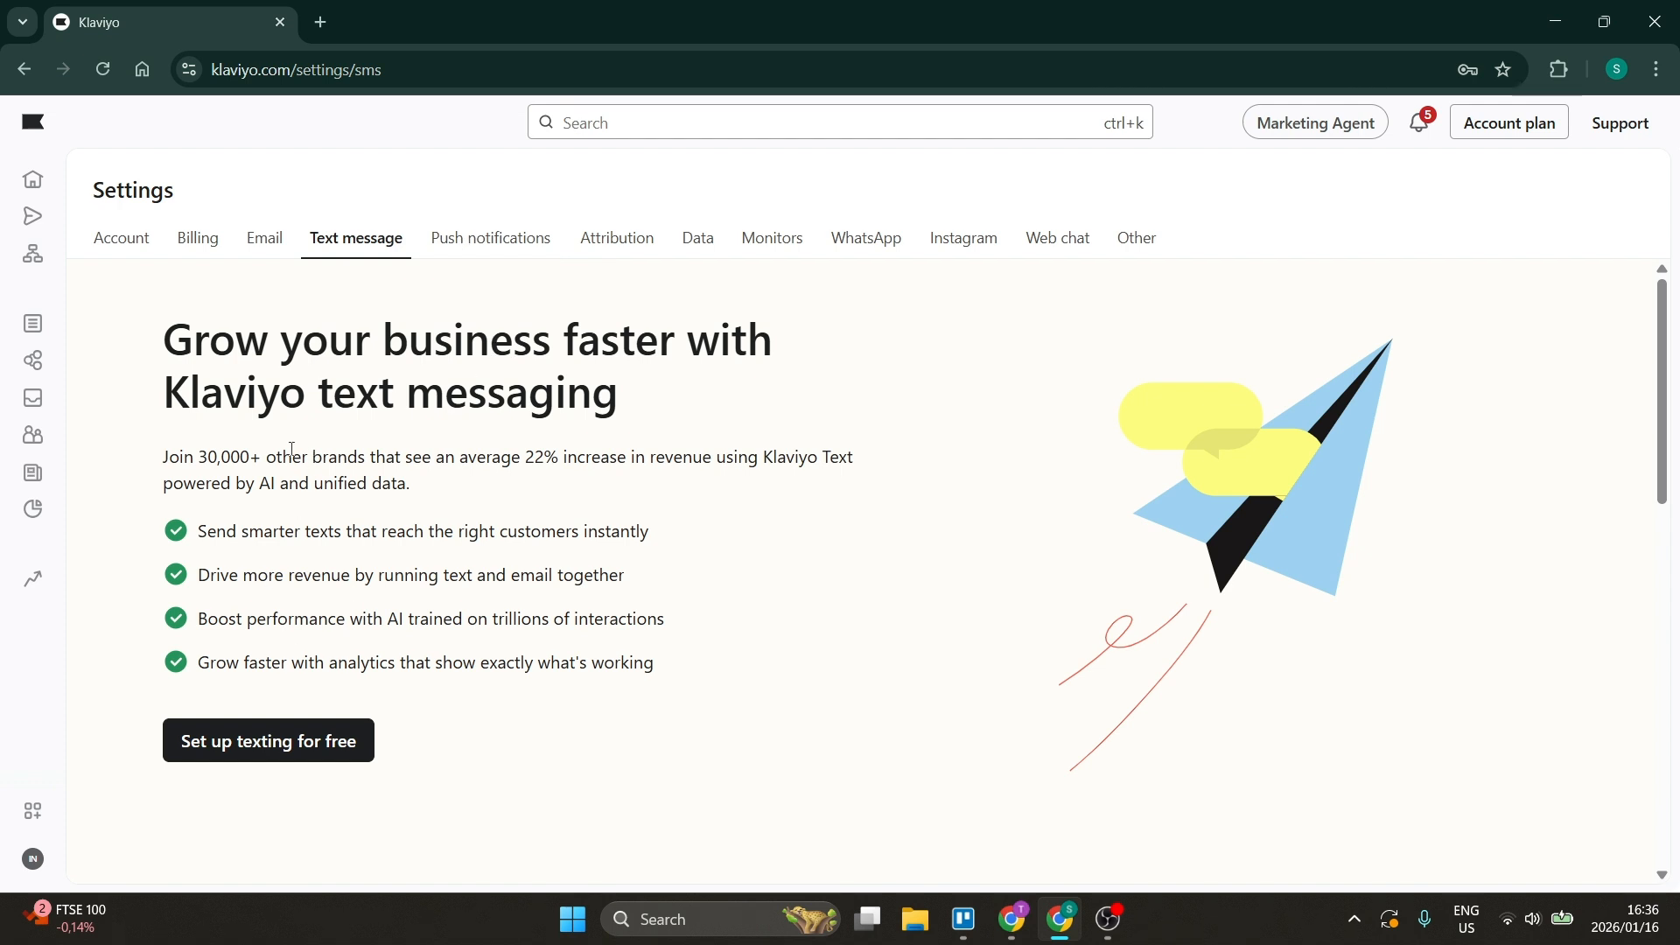
{"action": "left_click", "coordinate": [274, 743]}
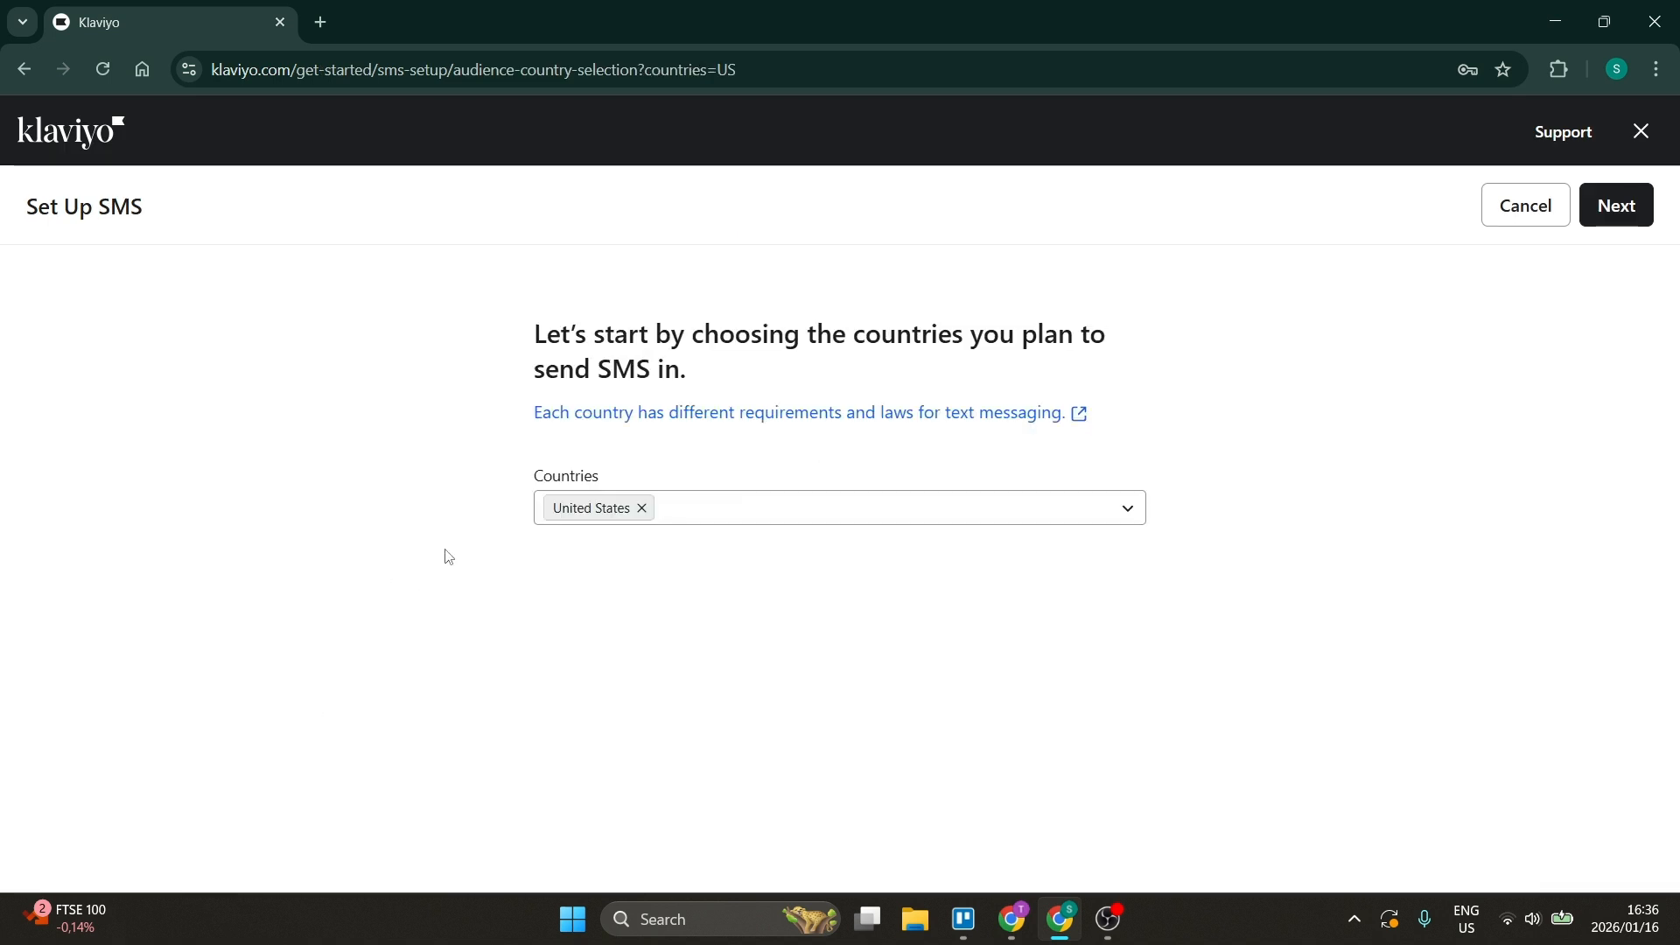
{"action": "left_click", "coordinate": [682, 516]}
{"action": "type", "text": "sout"}
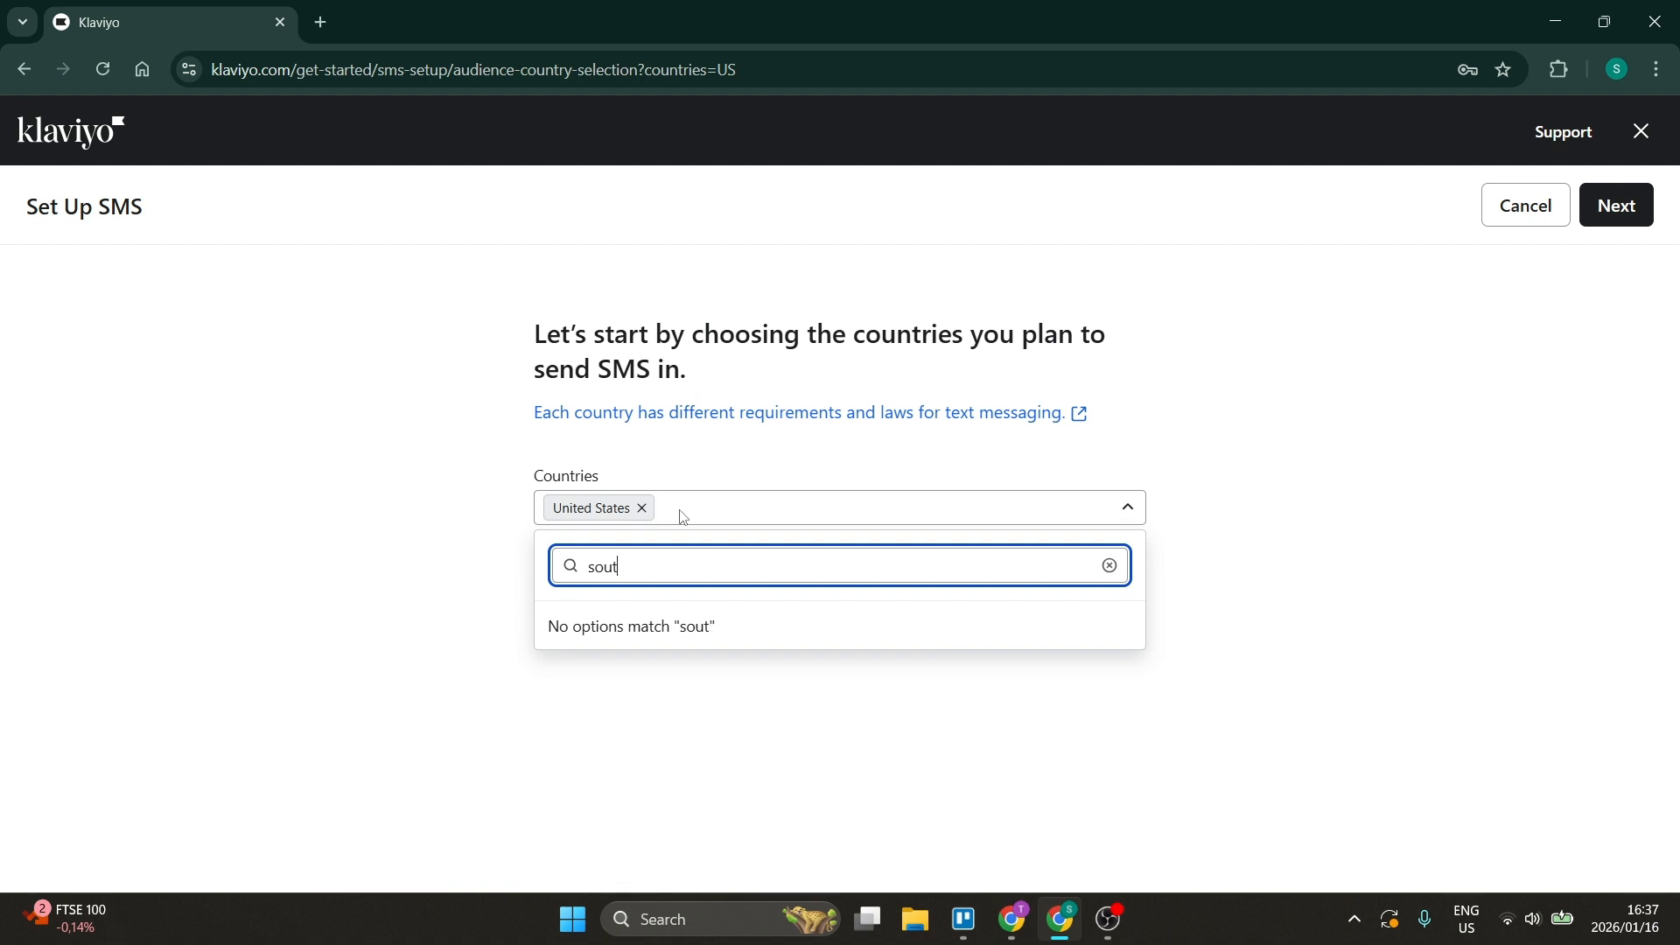
{"action": "key", "text": "BackSpace"}
{"action": "key", "text": "BackSpace"}
{"action": "key", "text": "BackSpace"}
{"action": "key", "text": "BackSpace"}
{"action": "left_click", "coordinate": [1175, 452]}
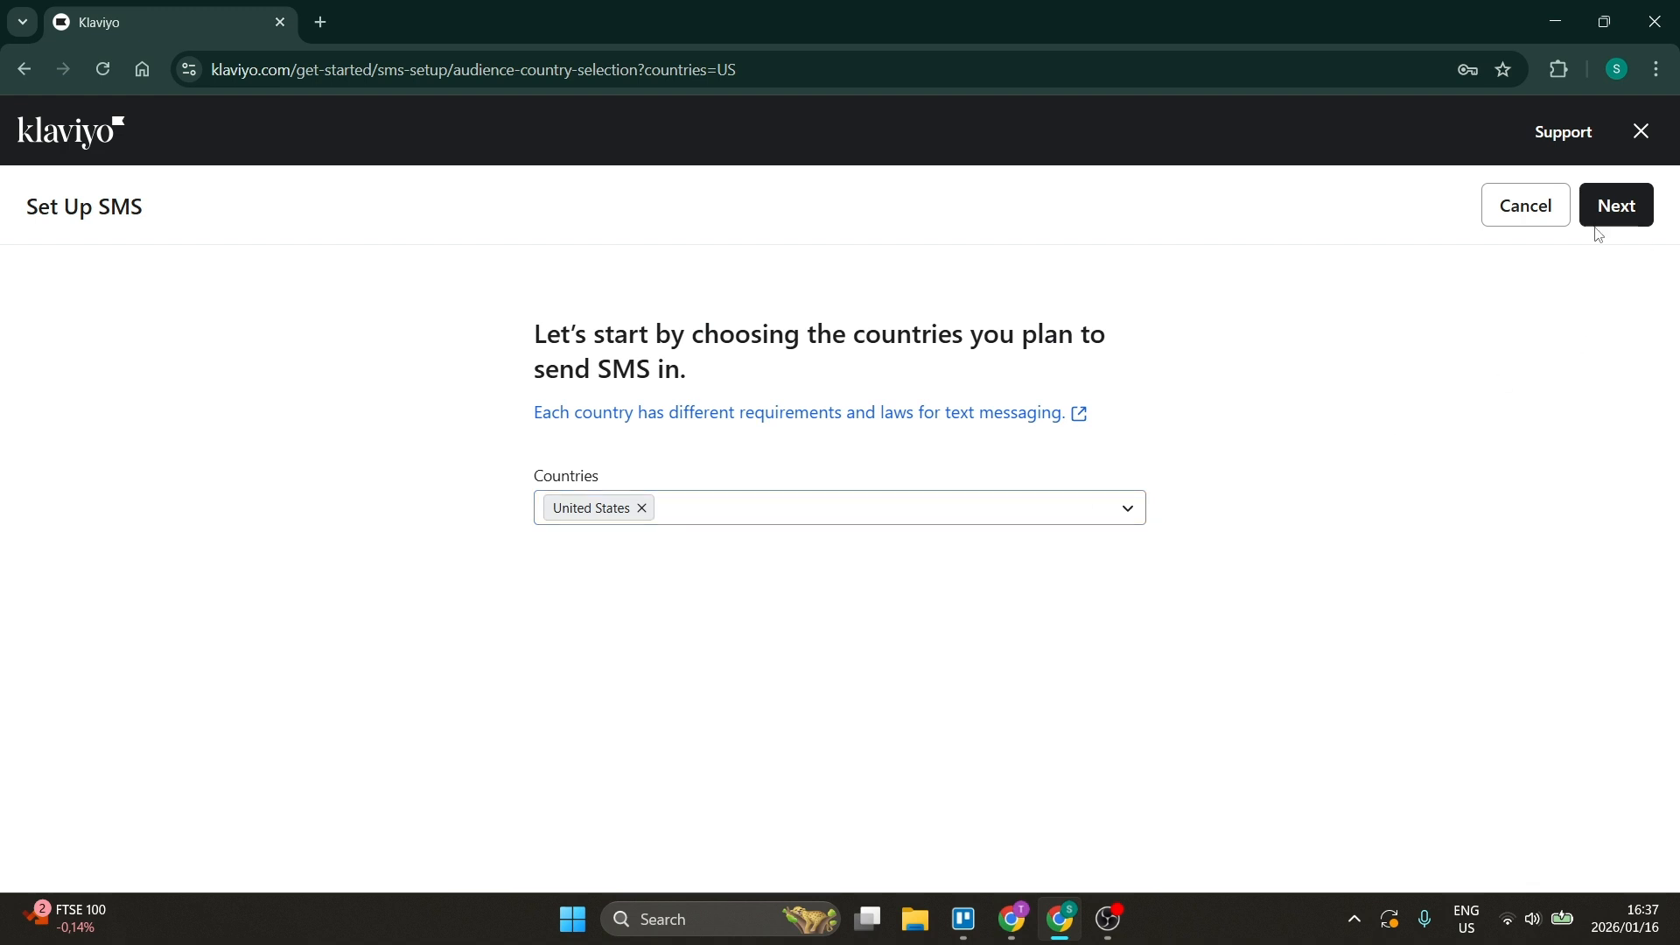
Step: Accept United States as the SMS country and fill in the contact's first and last name in the company information
{"action": "left_click", "coordinate": [1615, 210]}
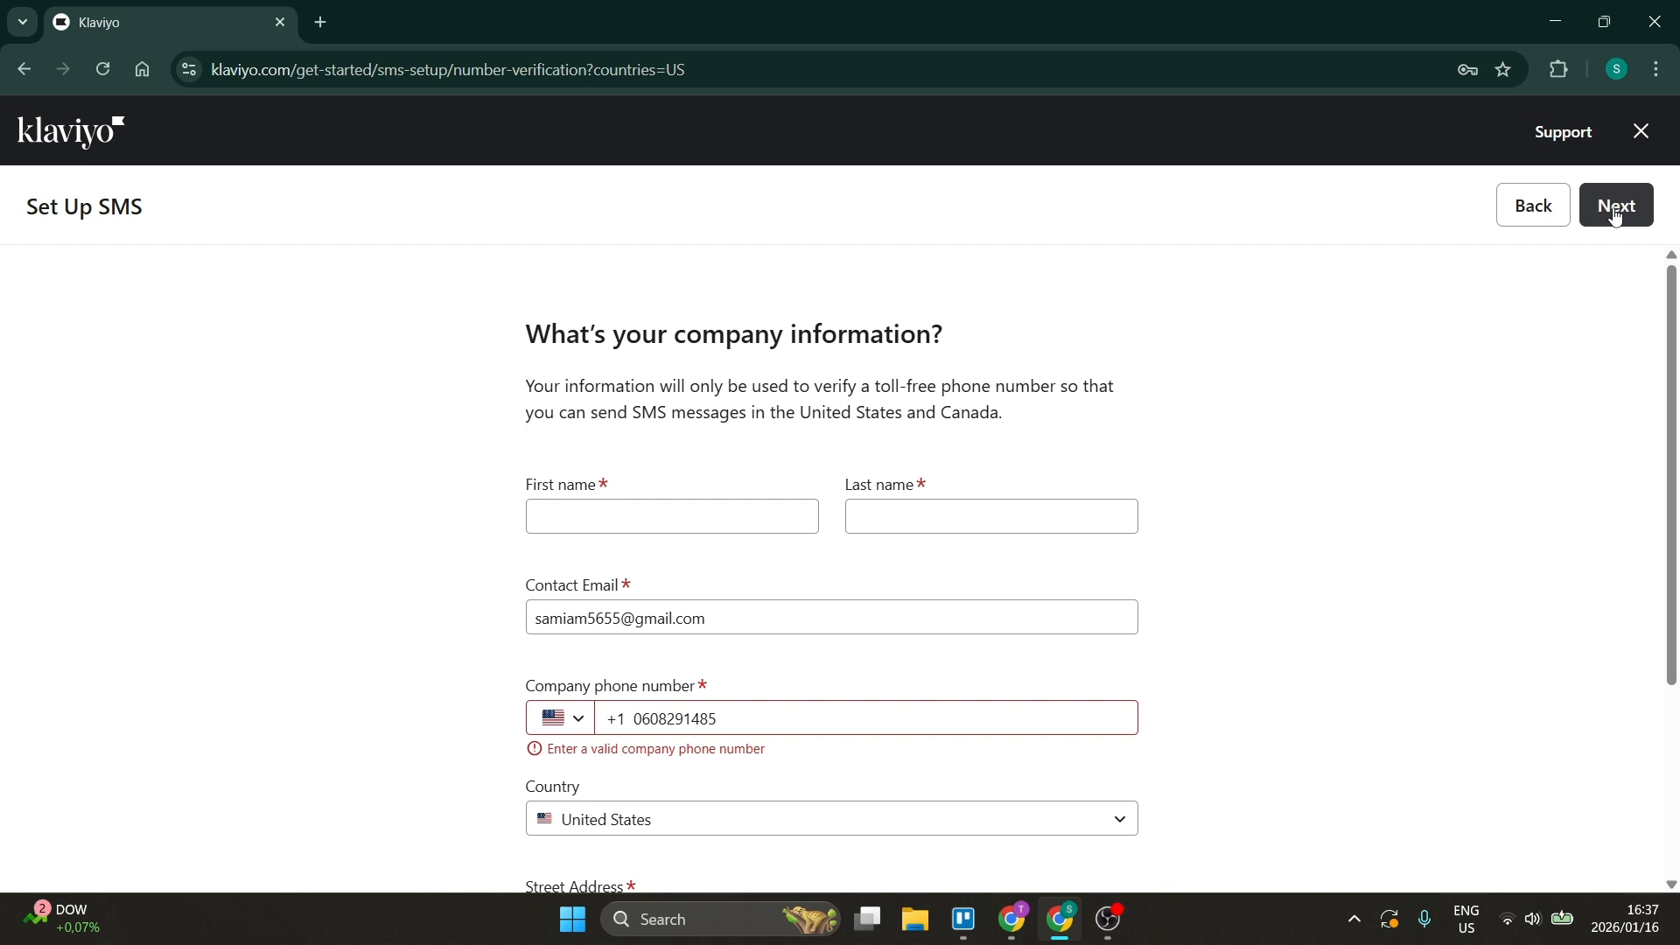
{"action": "left_click", "coordinate": [595, 518]}
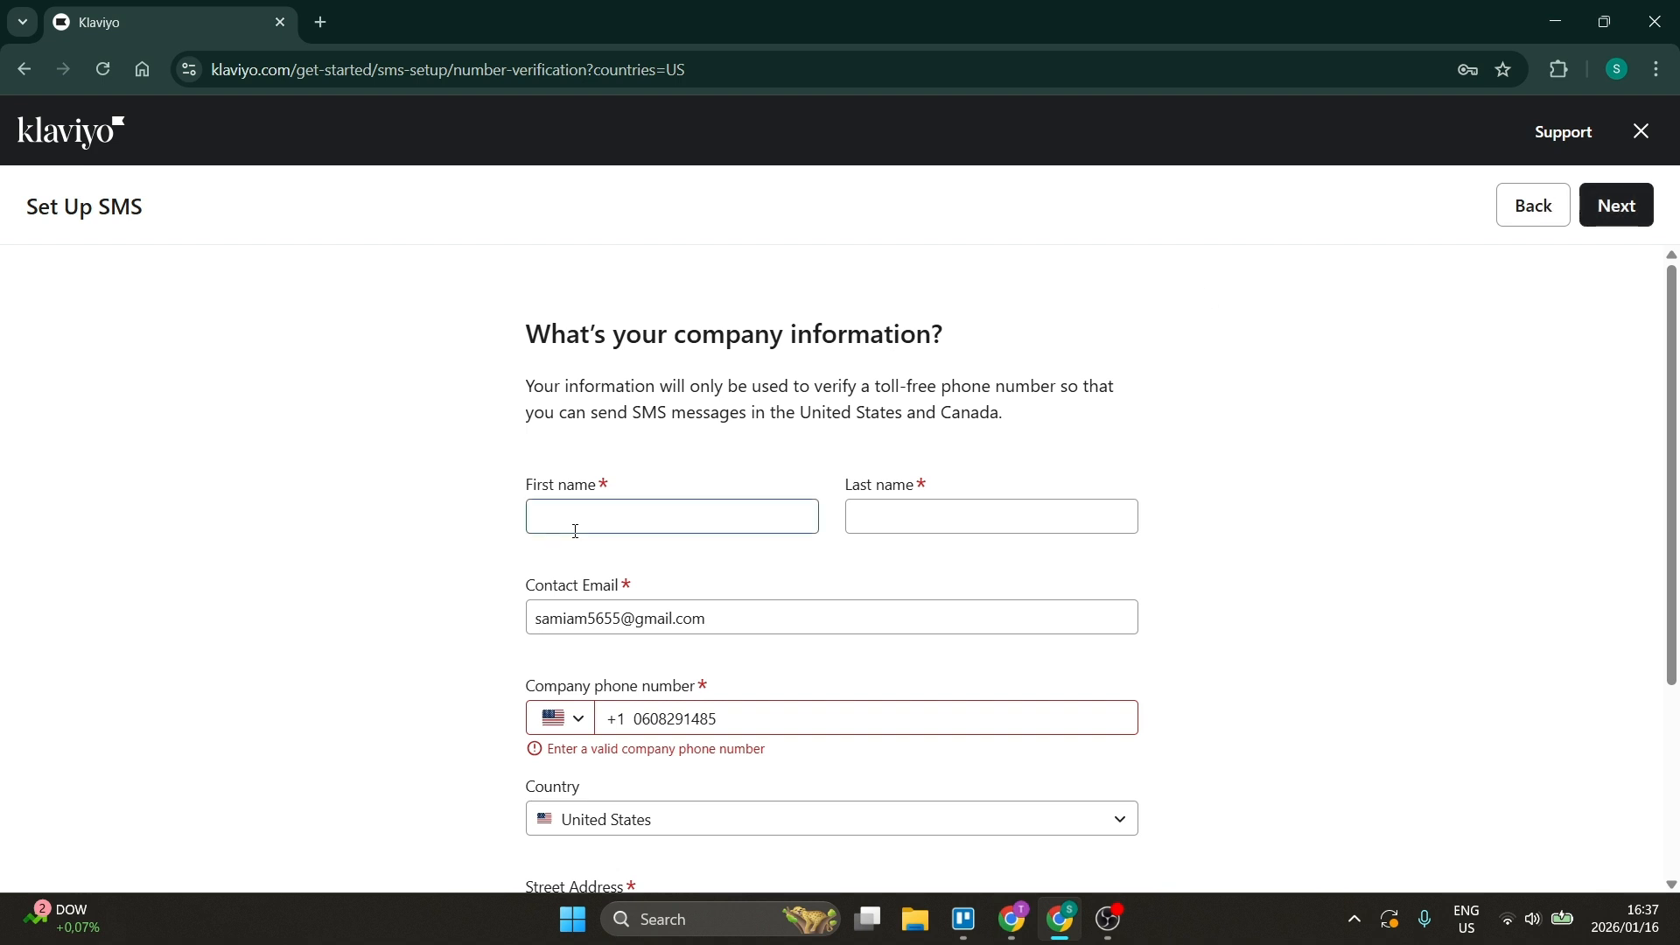
{"action": "left_click", "coordinate": [716, 570]}
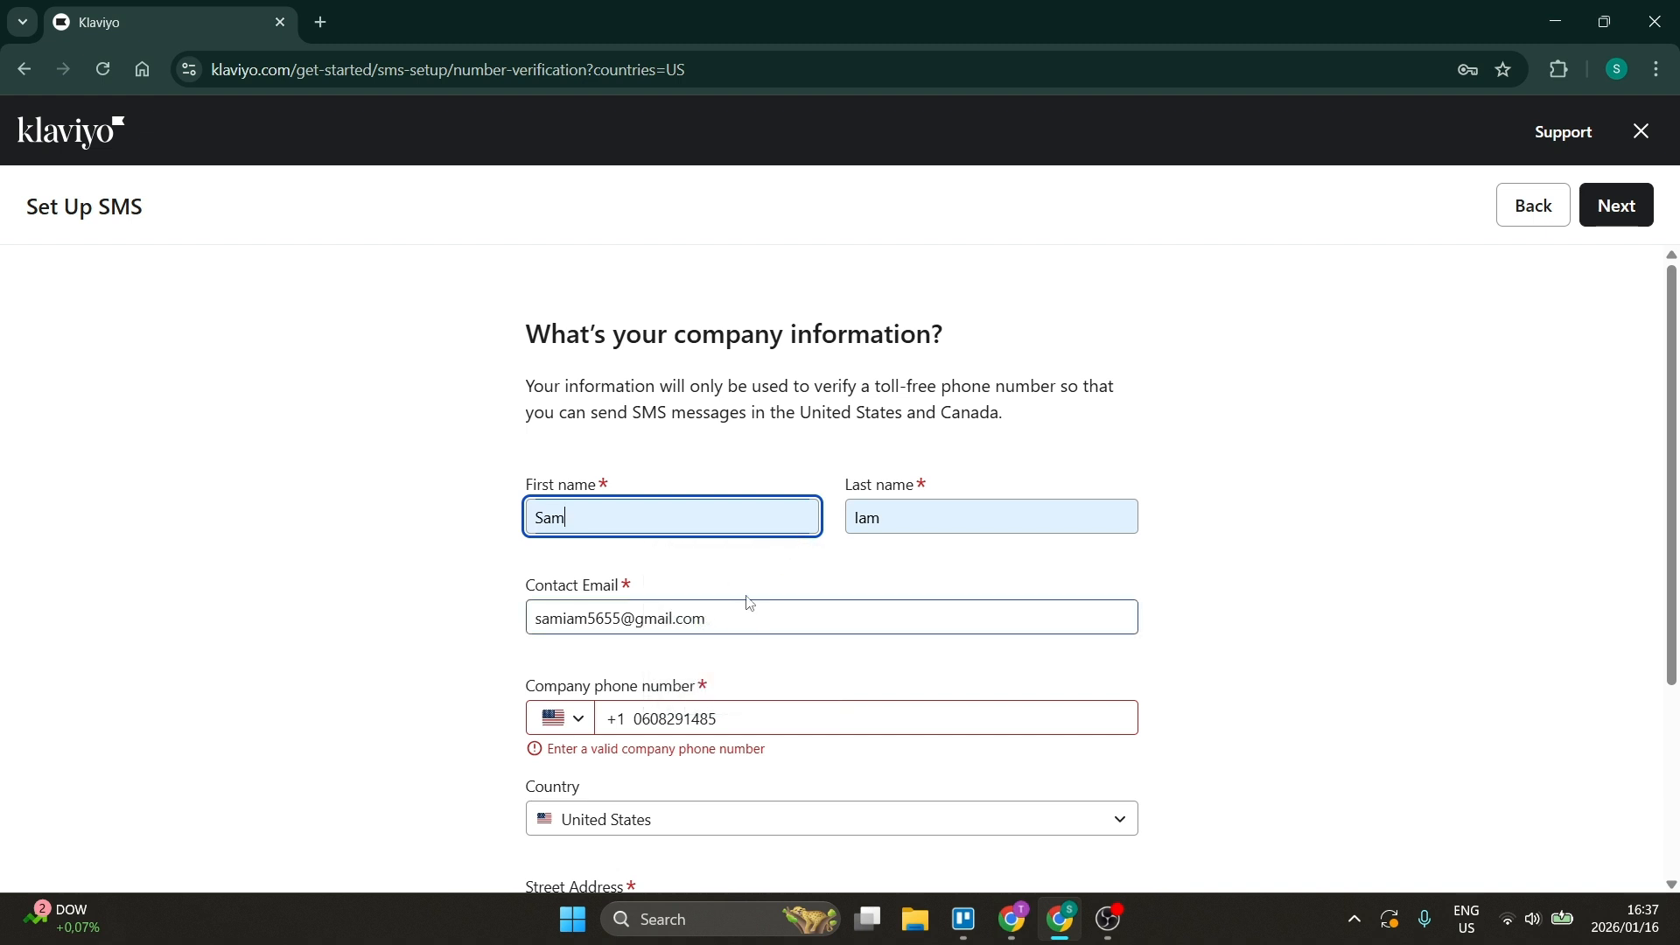
{"action": "scroll", "coordinate": [748, 602], "scroll_direction": "down", "scroll_amount": 2}
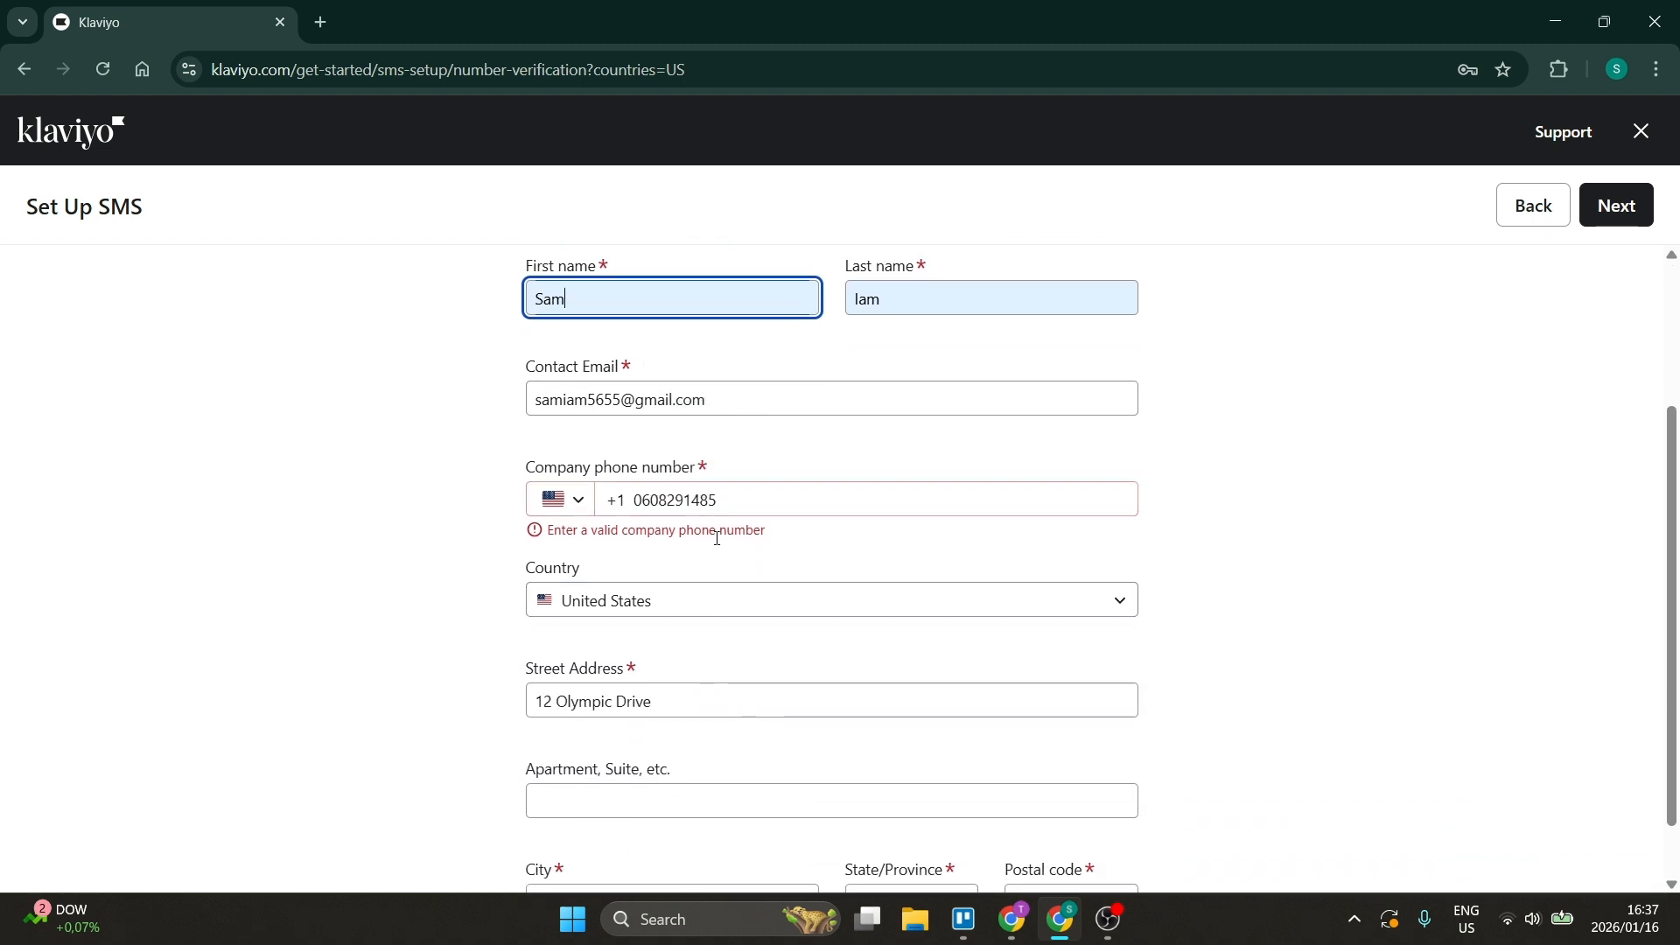
{"action": "scroll", "coordinate": [729, 585], "scroll_direction": "down", "scroll_amount": 1}
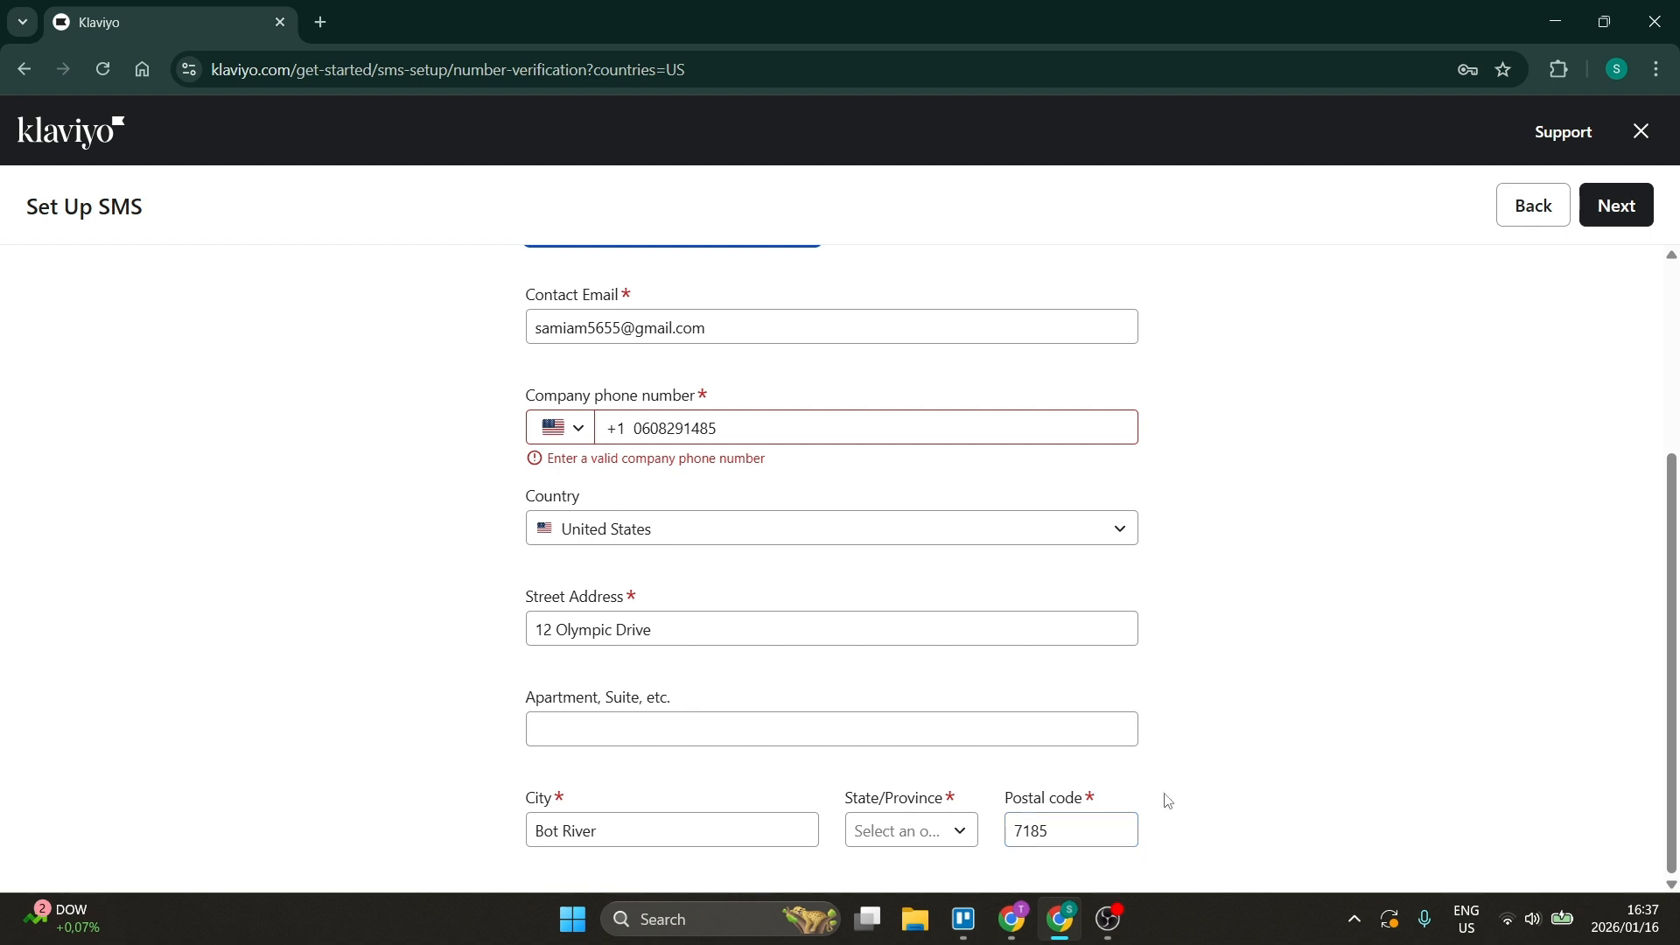
{"action": "scroll", "coordinate": [1523, 540], "scroll_direction": "up", "scroll_amount": 3}
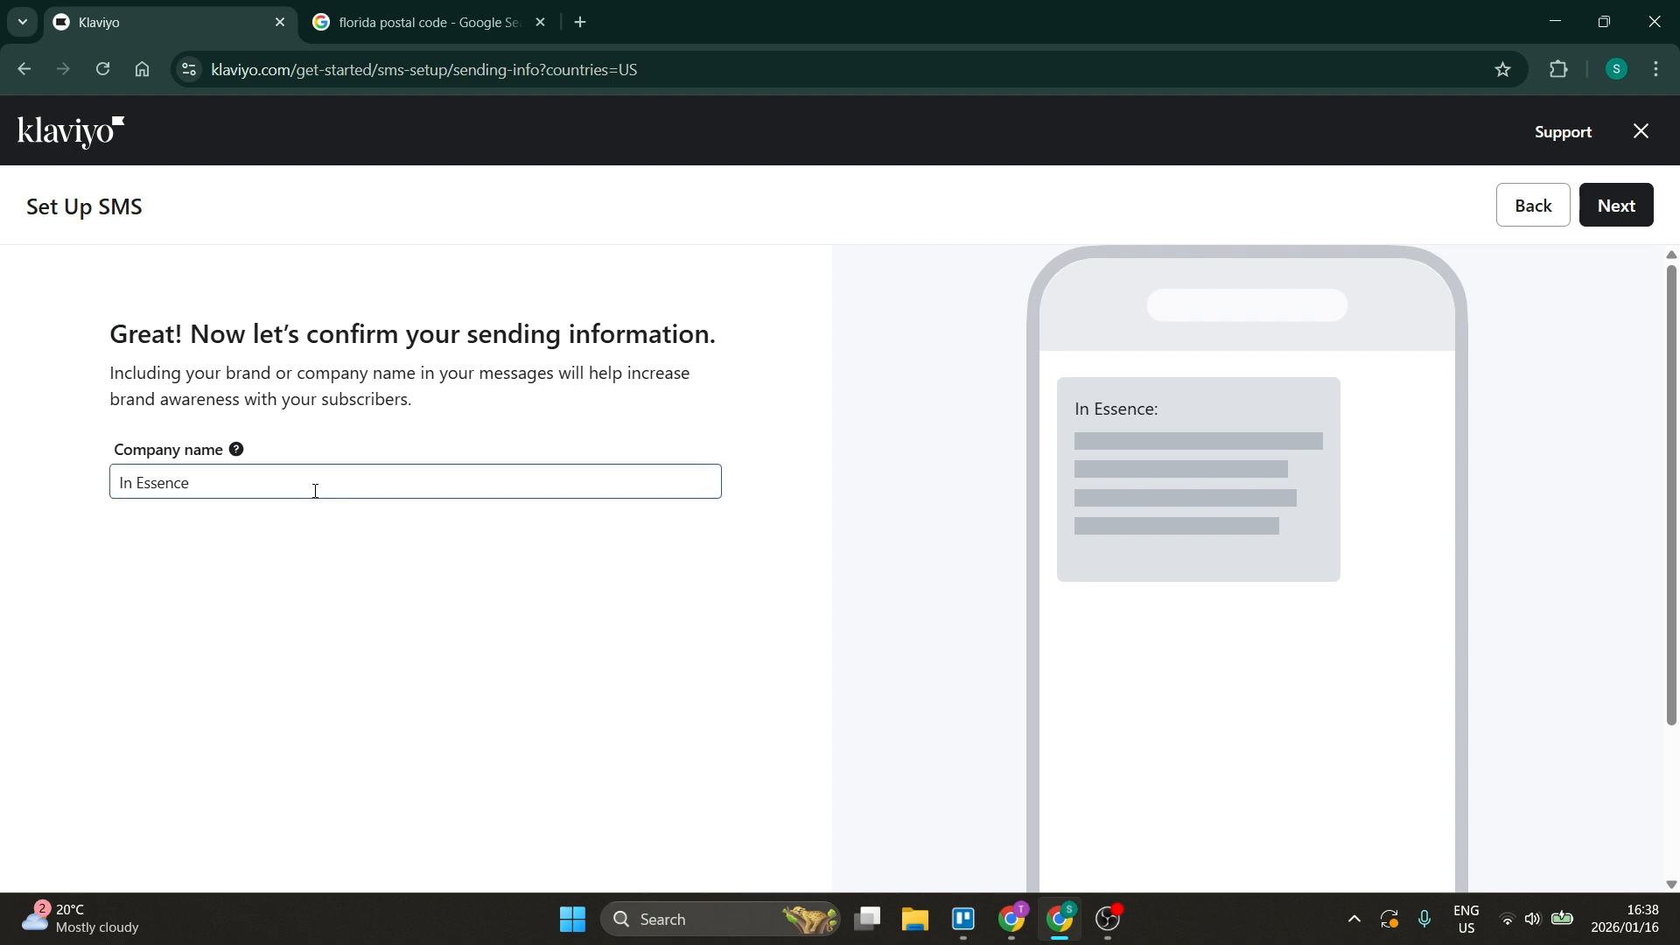
Step: Keep In Essence as the company name in the sending information and continue the SMS setup
{"action": "left_click", "coordinate": [278, 488]}
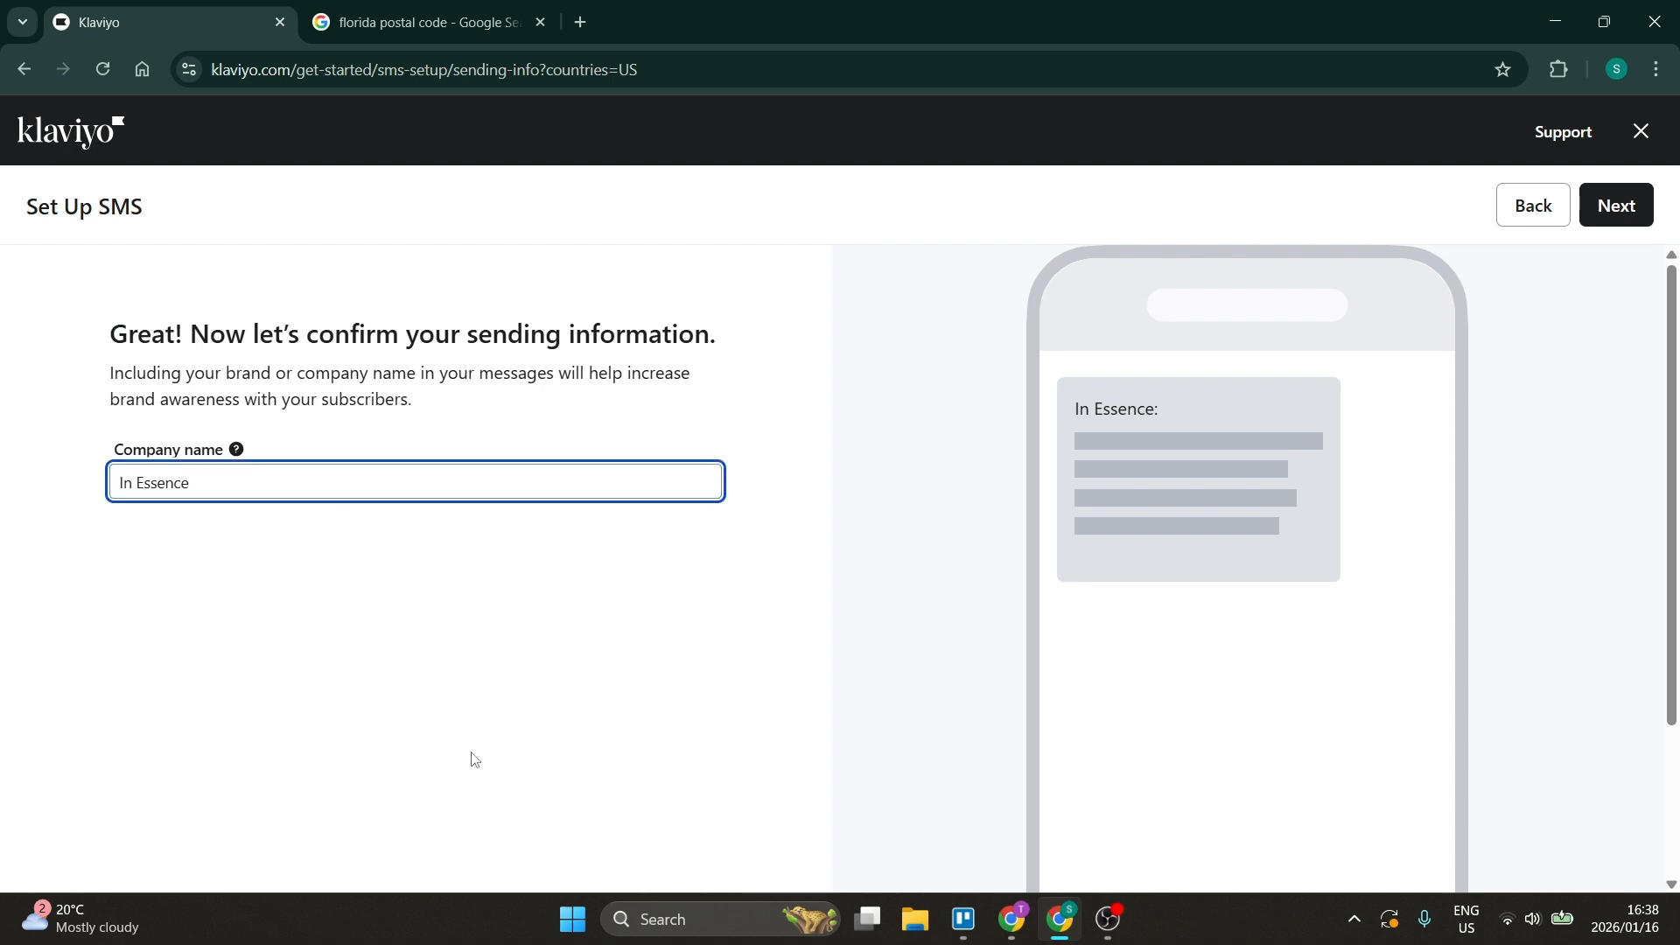
{"action": "scroll", "coordinate": [525, 717], "scroll_direction": "down", "scroll_amount": 2}
{"action": "scroll", "coordinate": [568, 694], "scroll_direction": "up", "scroll_amount": 2}
{"action": "left_click", "coordinate": [1605, 207]}
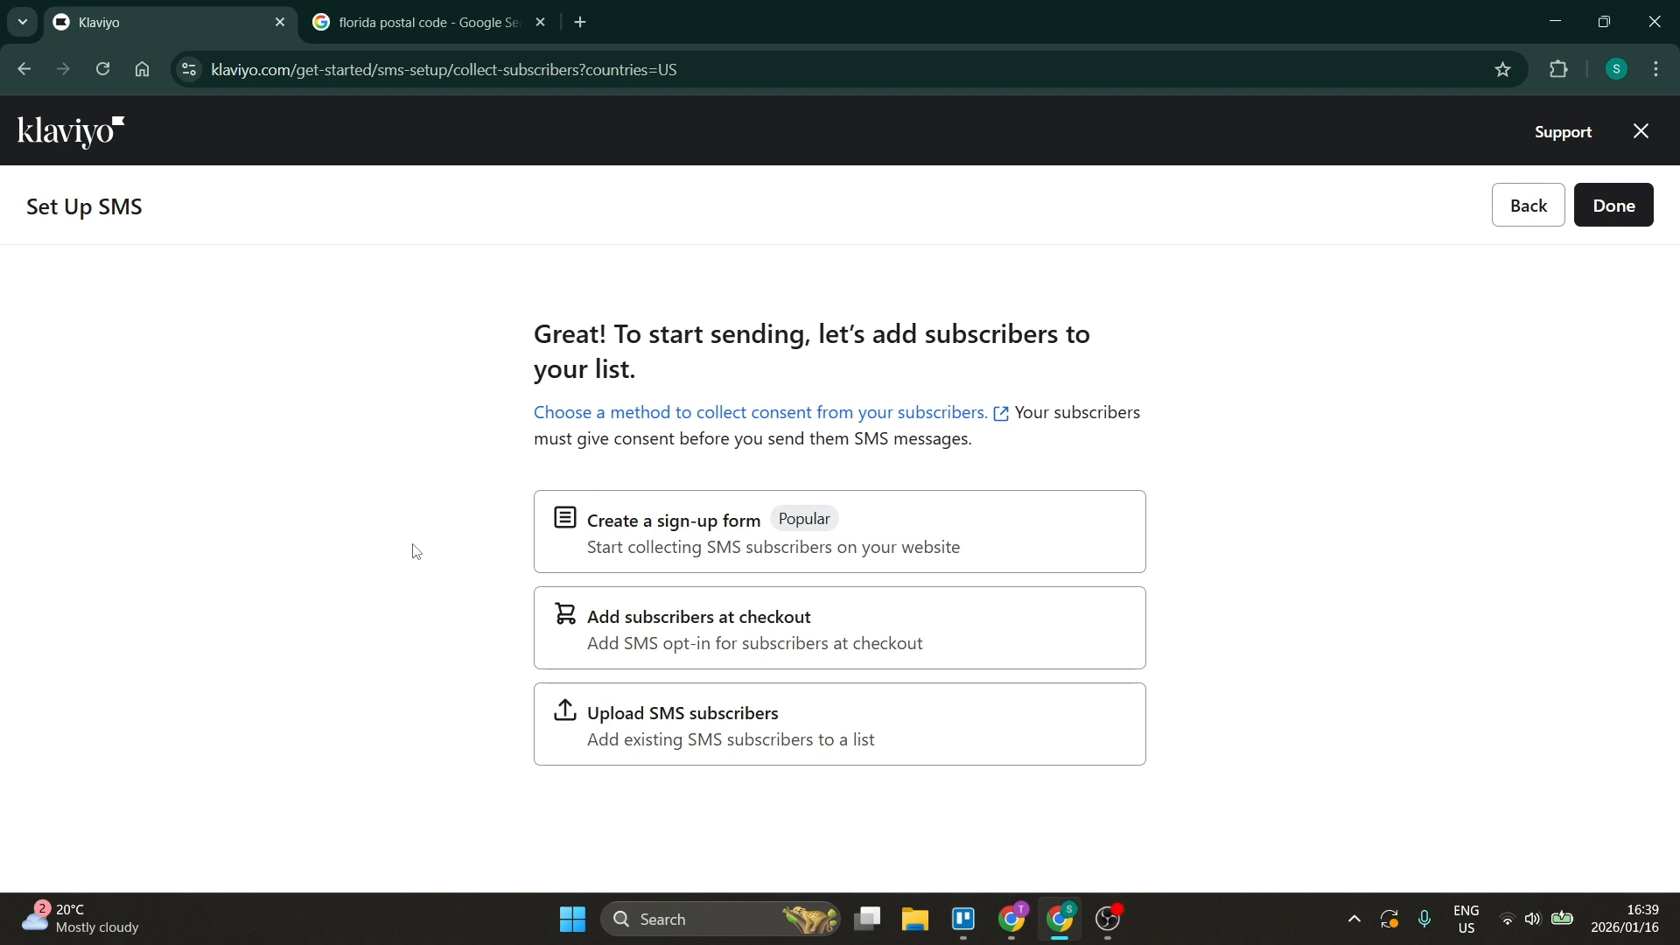
Step: Choose a sign-up form for collecting subscribers, check the existing forms, and select SMS Subscribers as the list
{"action": "left_click", "coordinate": [676, 549]}
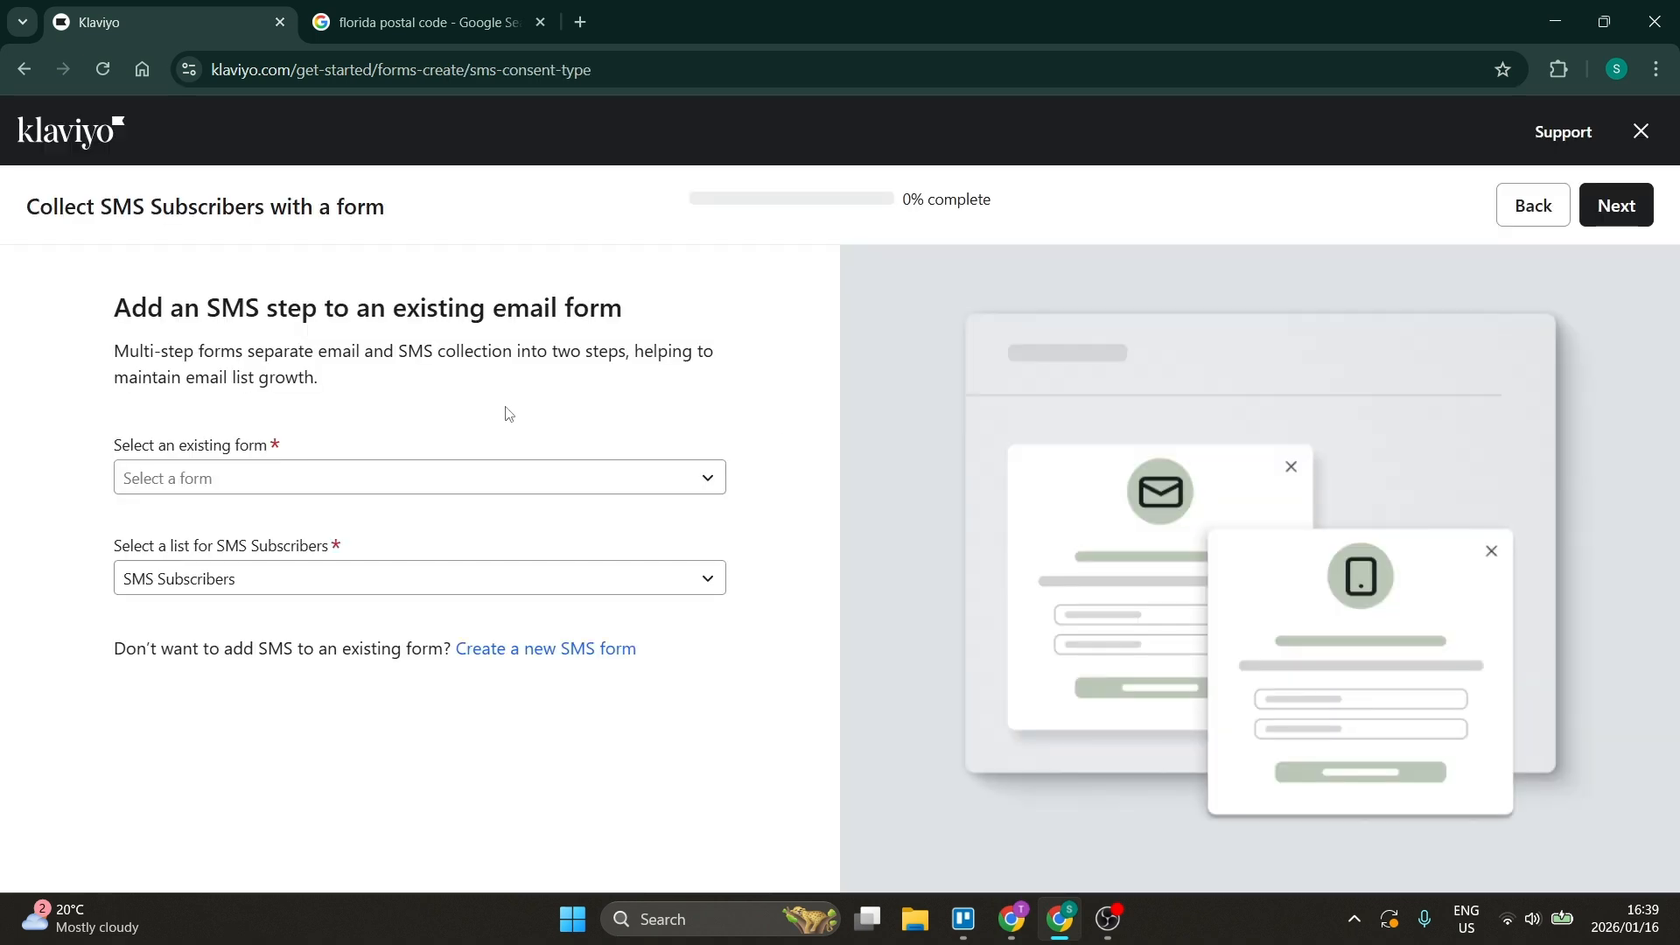
{"action": "left_click", "coordinate": [400, 479]}
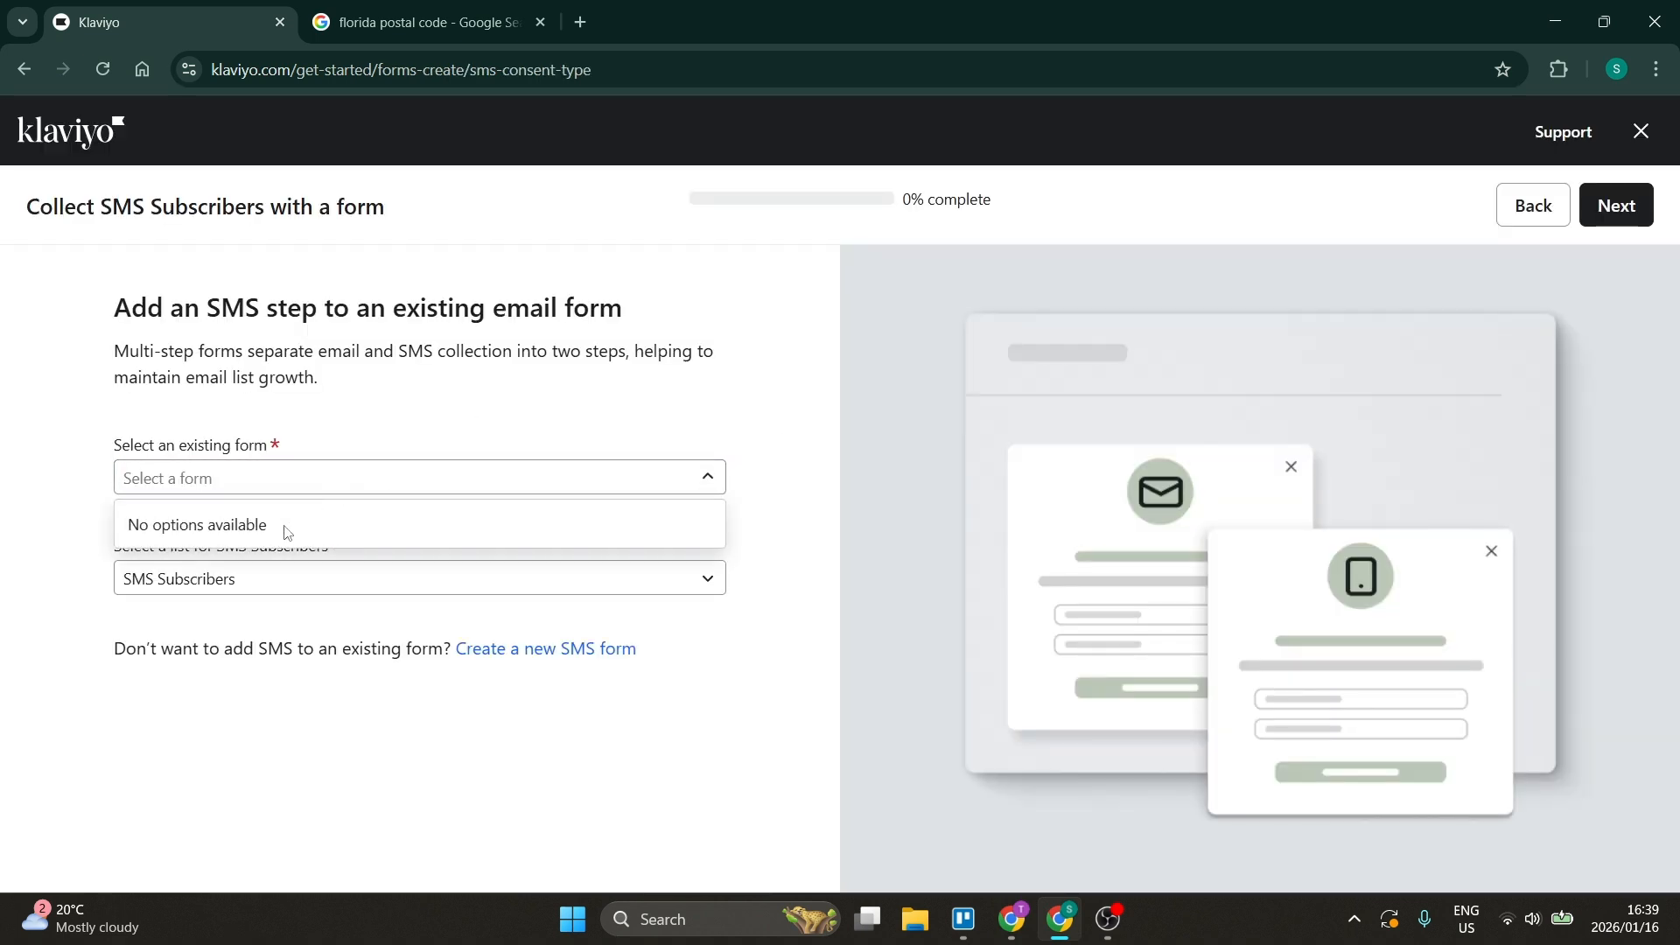
{"action": "left_click", "coordinate": [349, 425]}
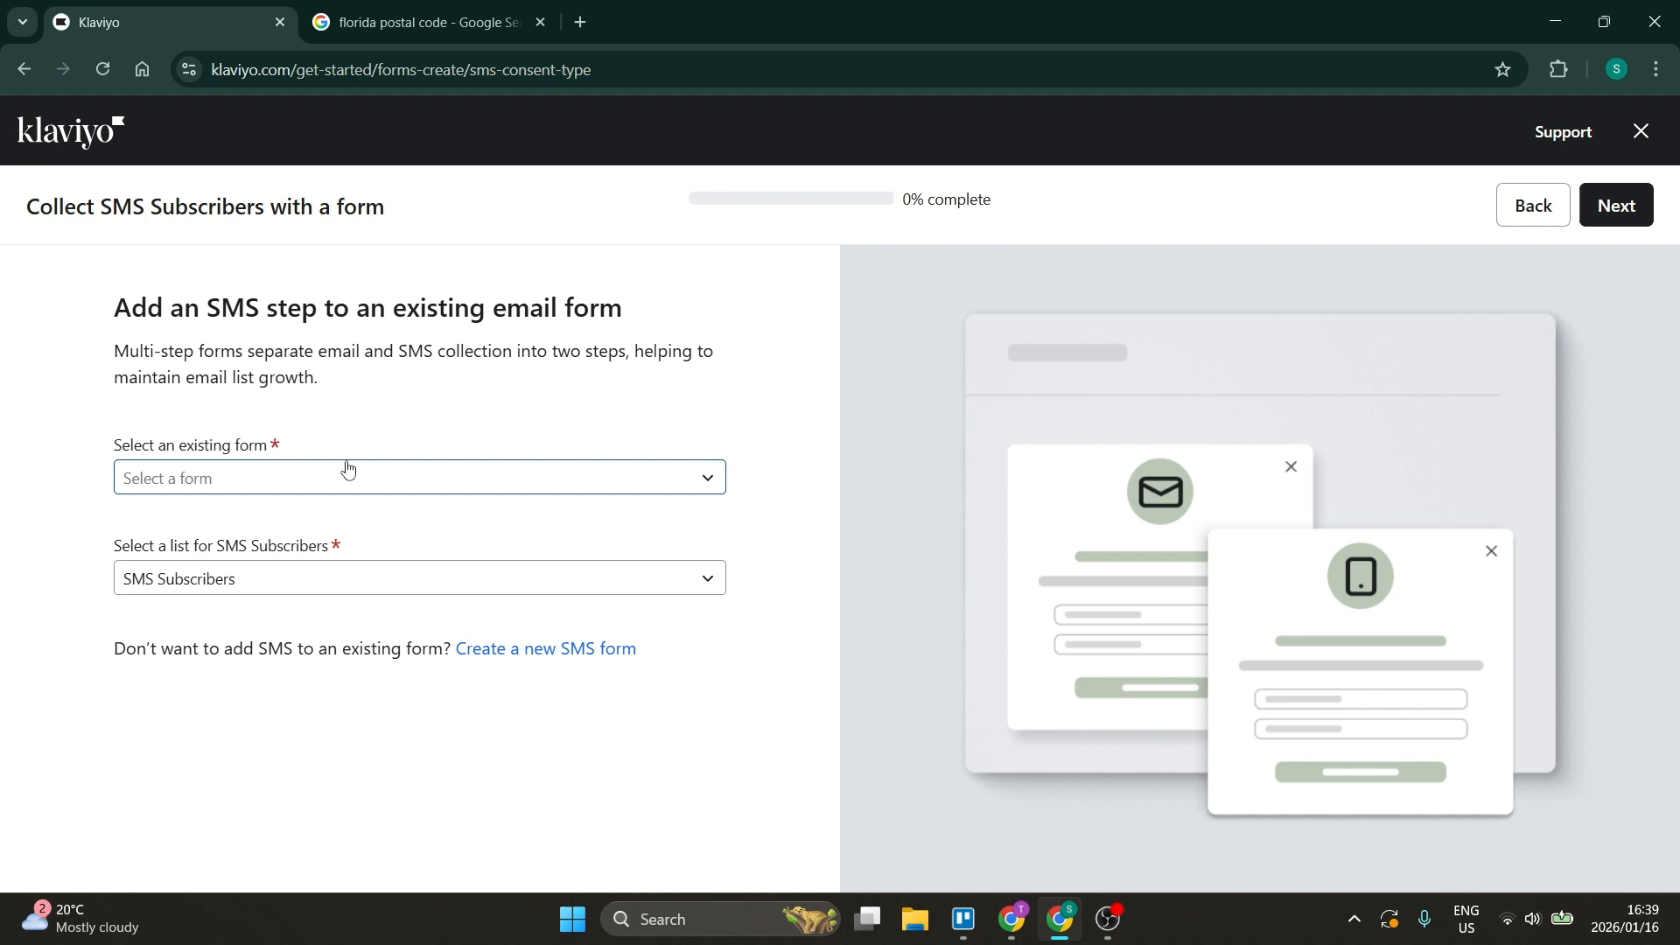
{"action": "left_click", "coordinate": [281, 481]}
{"action": "left_click", "coordinate": [278, 483]}
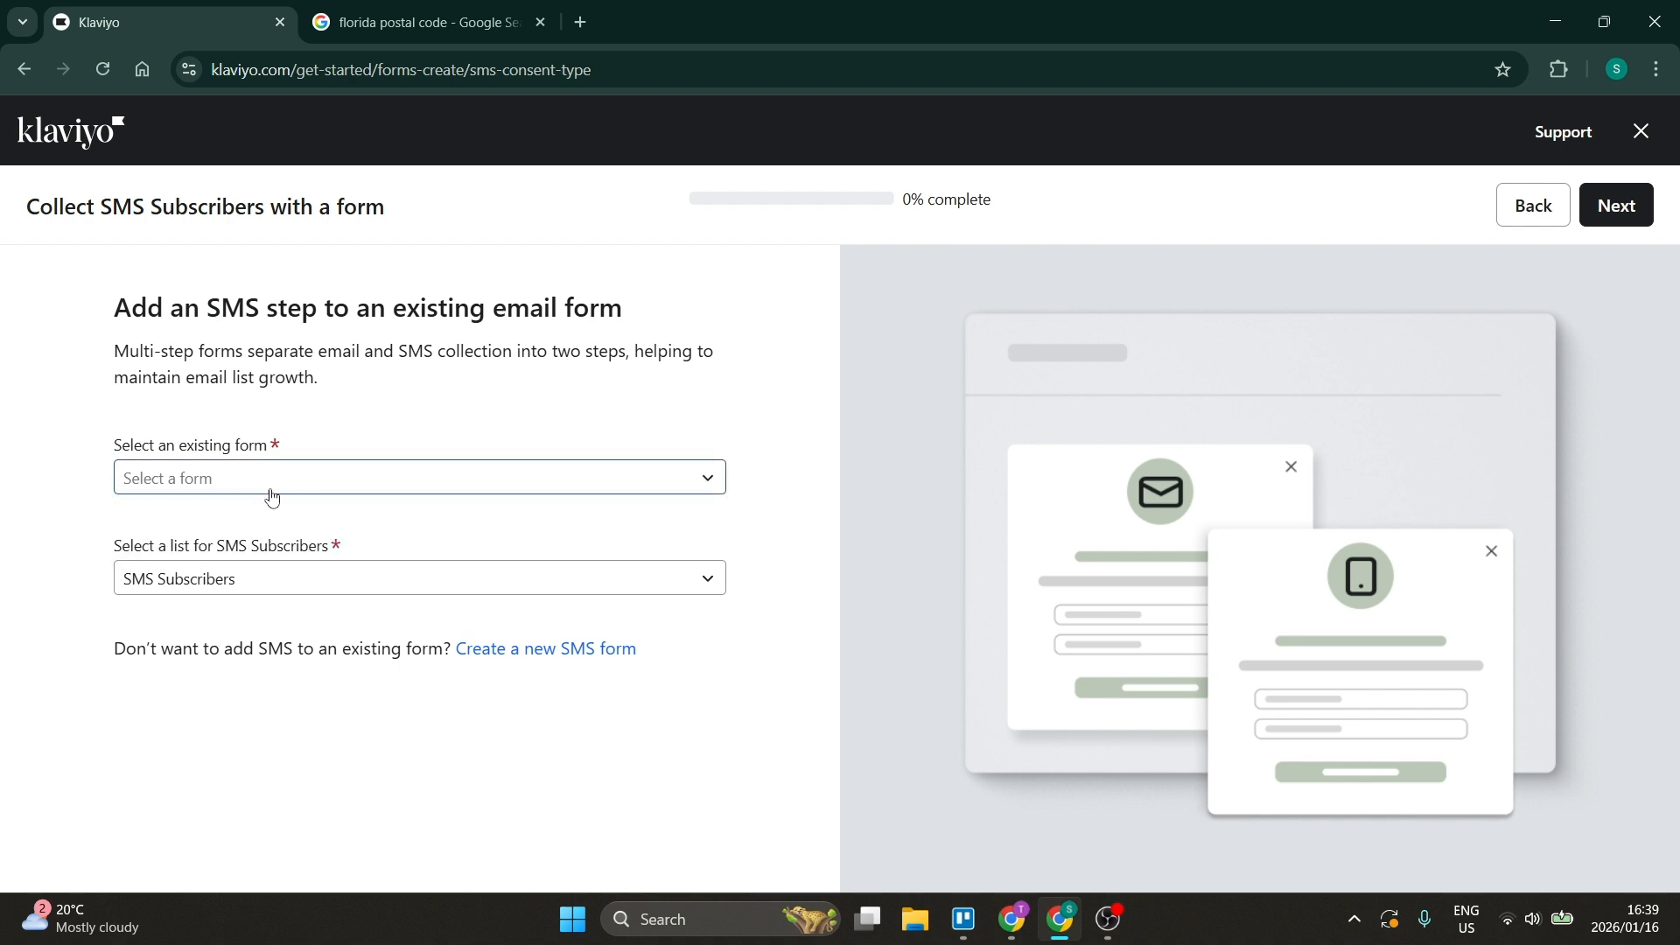
{"action": "left_click", "coordinate": [277, 586]}
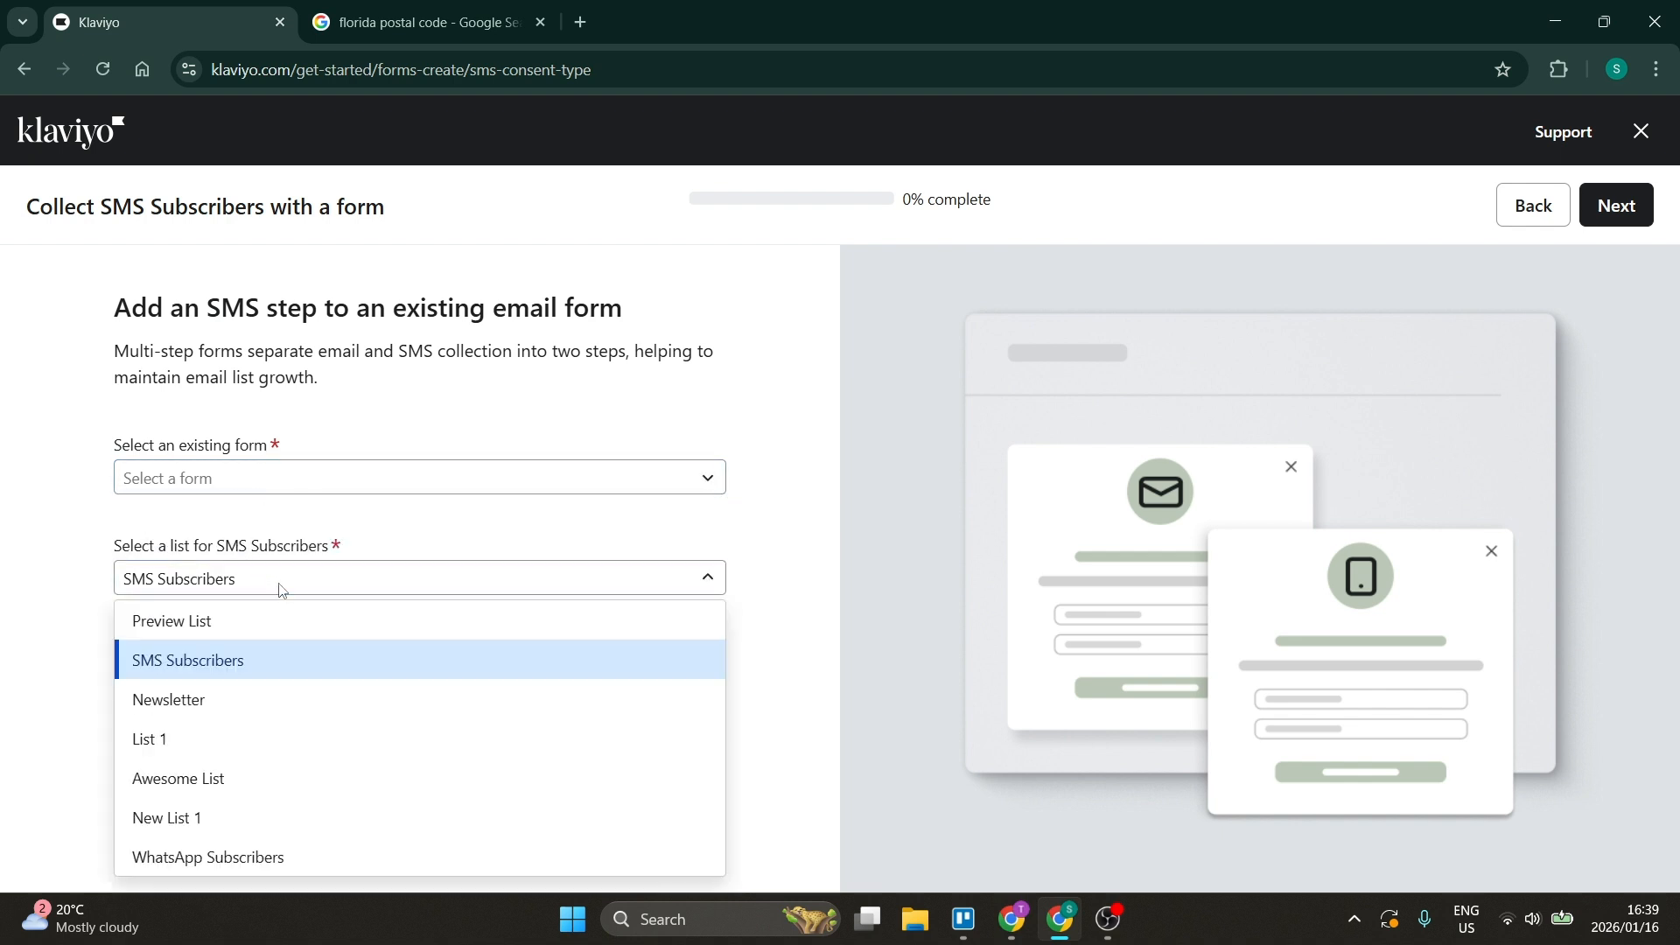
{"action": "left_click", "coordinate": [242, 668]}
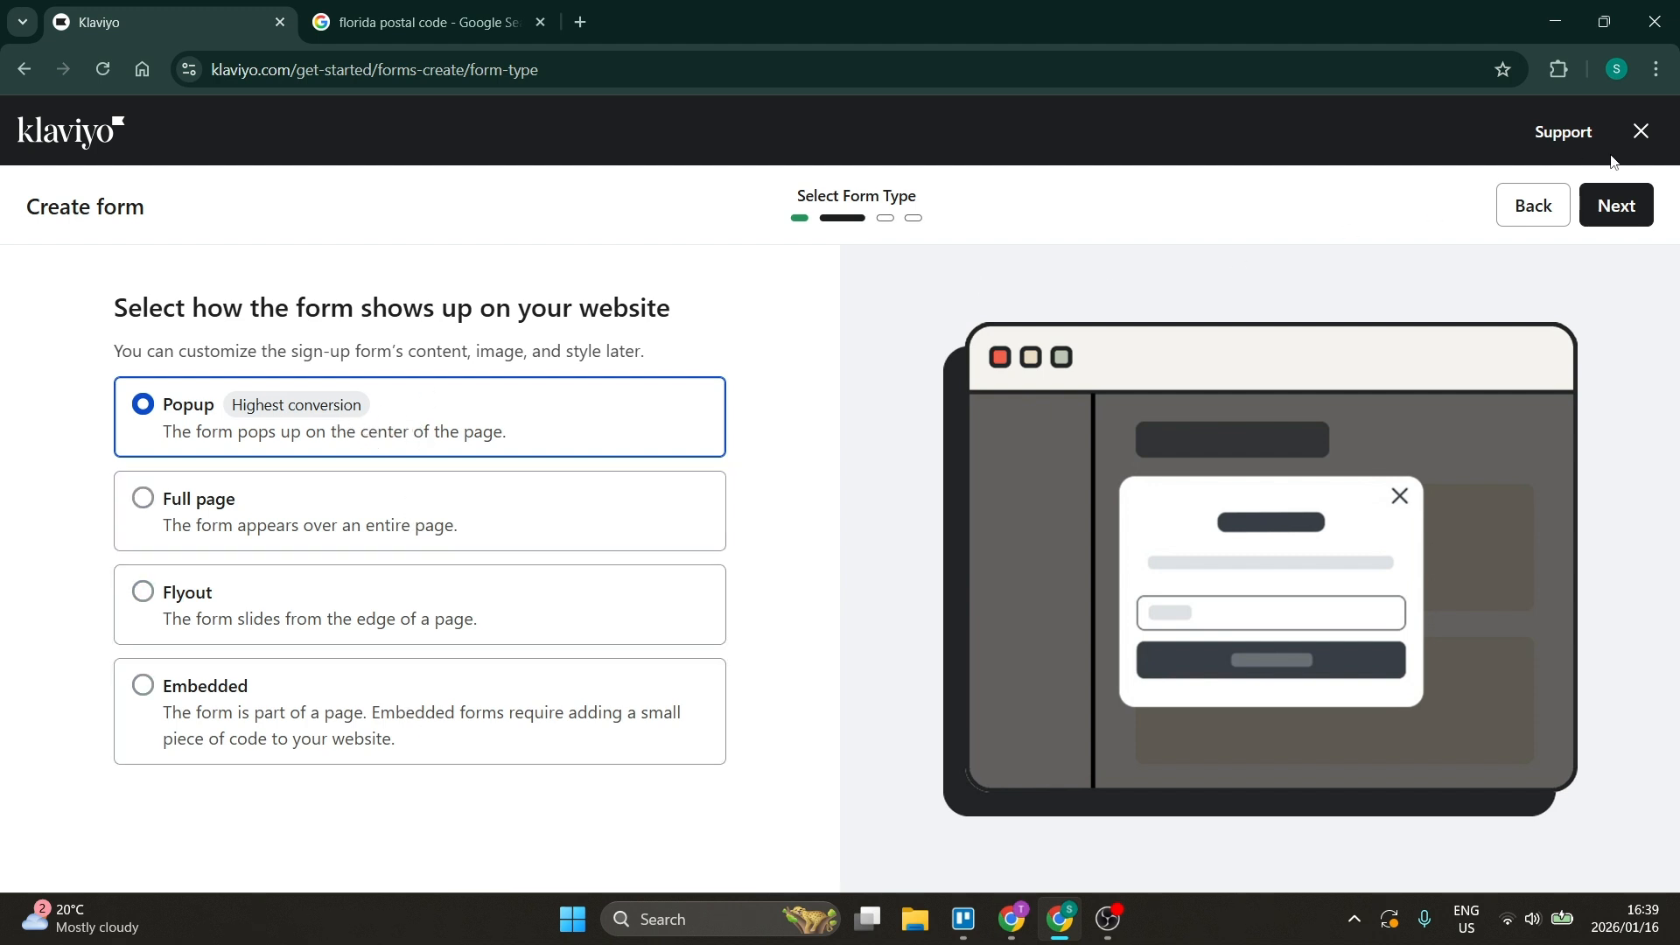
Step: Create the form as a popup with a teaser and left side image layout, and open it for editing
{"action": "left_click", "coordinate": [1612, 205]}
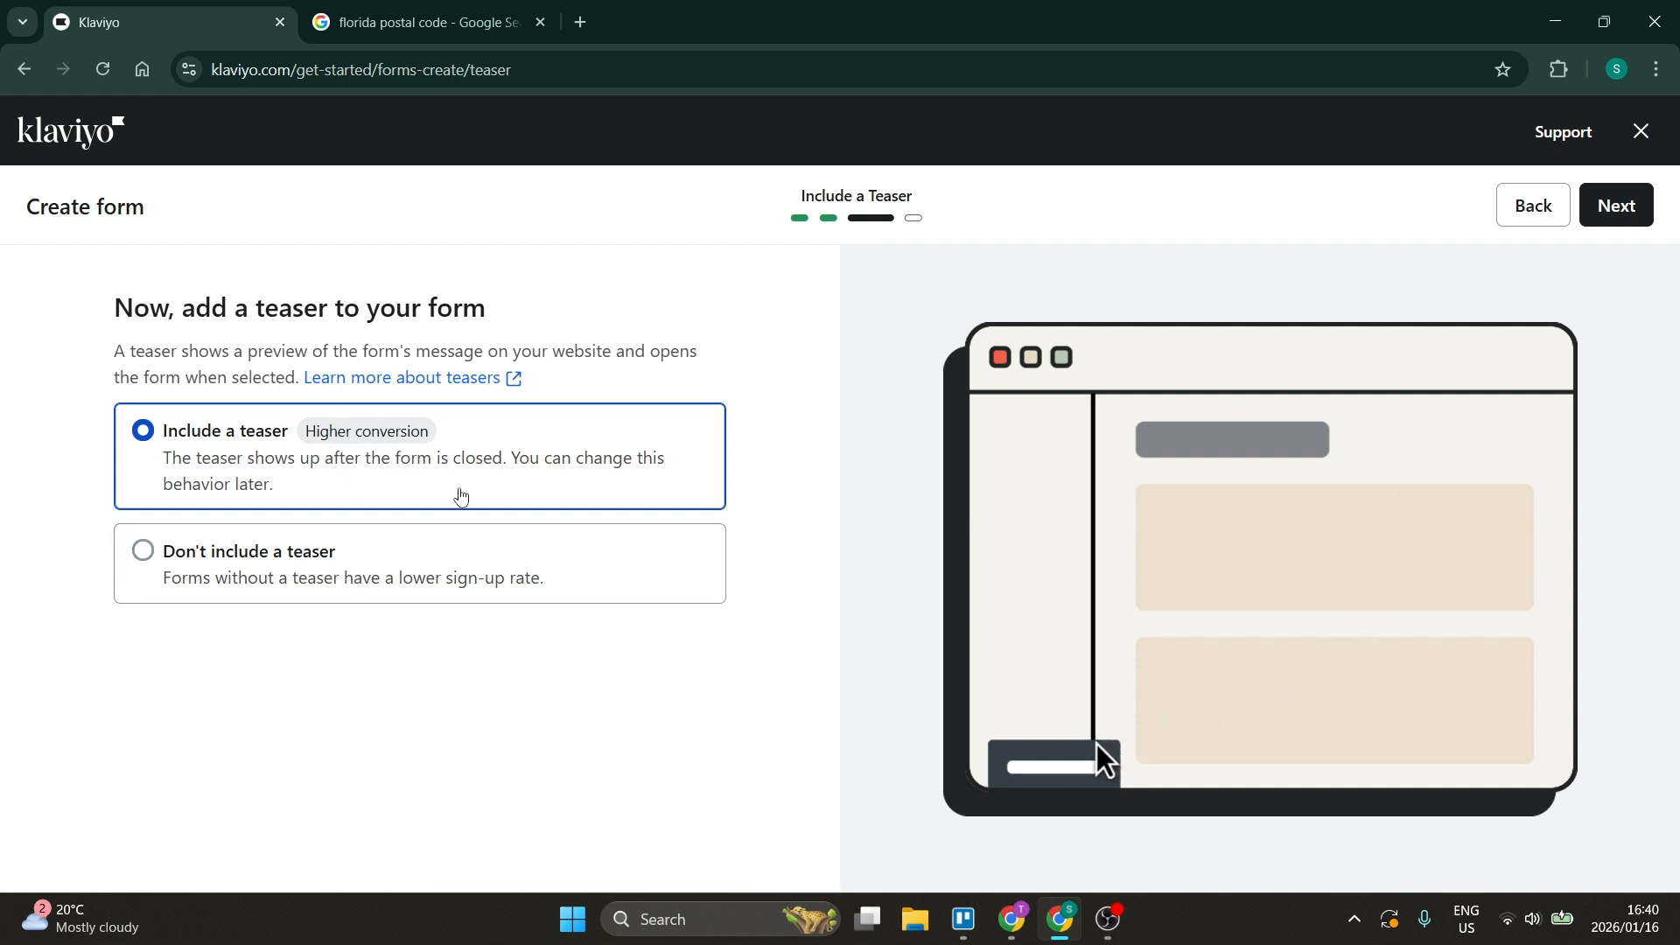
{"action": "left_click", "coordinate": [1595, 214]}
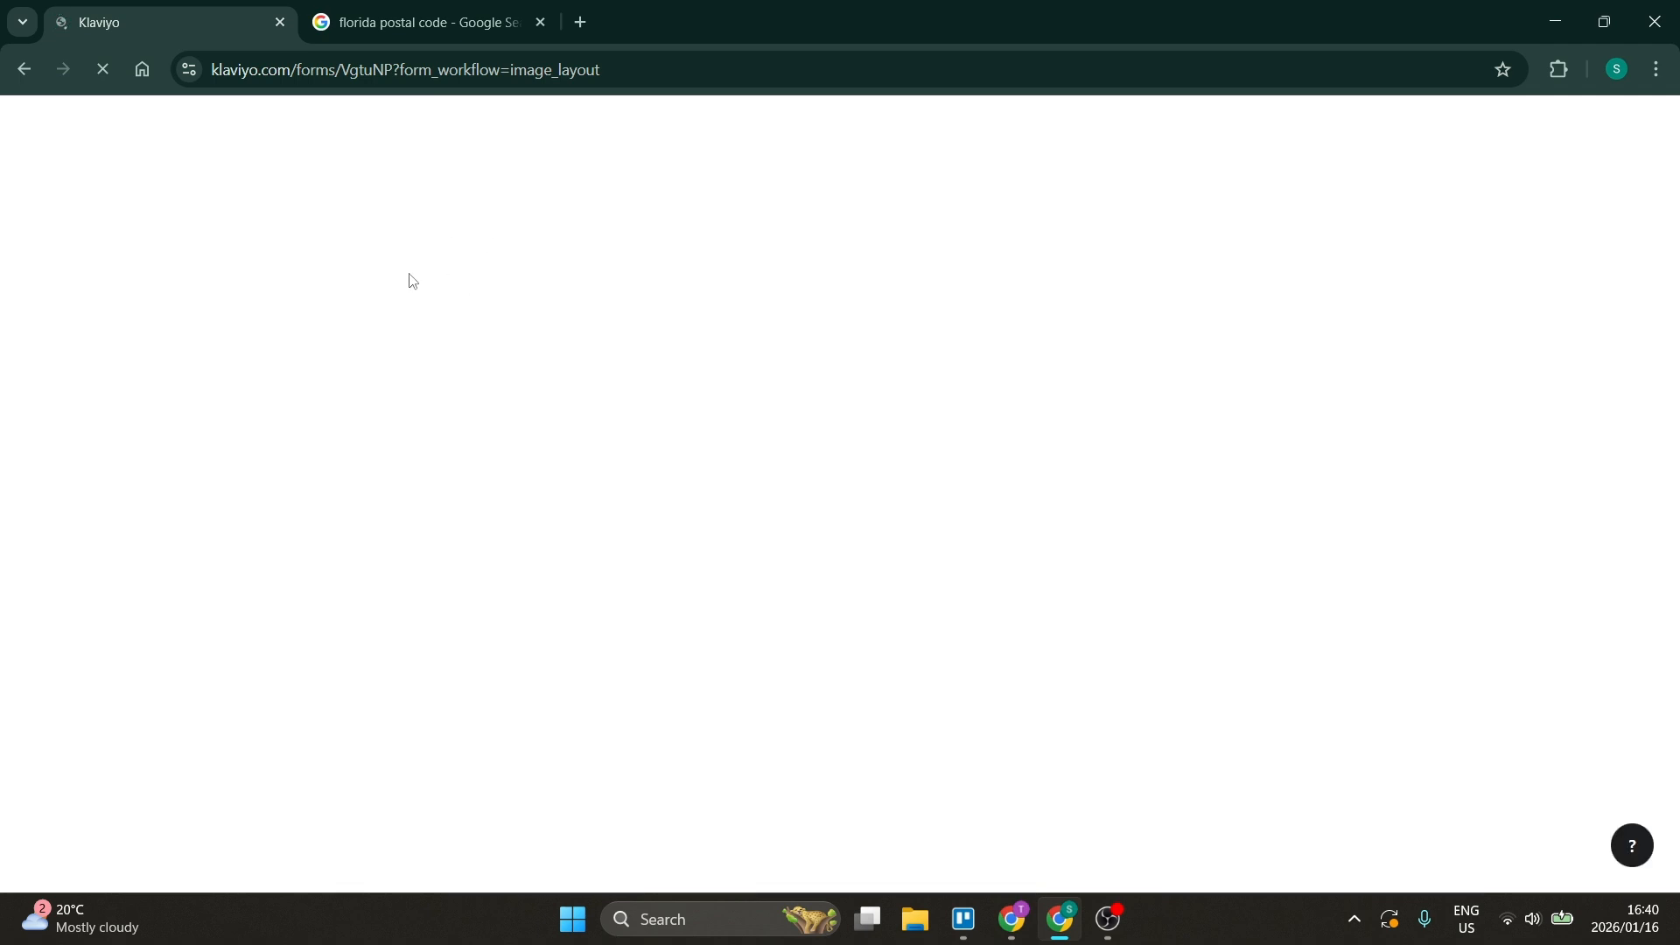
{"action": "left_click", "coordinate": [539, 23]}
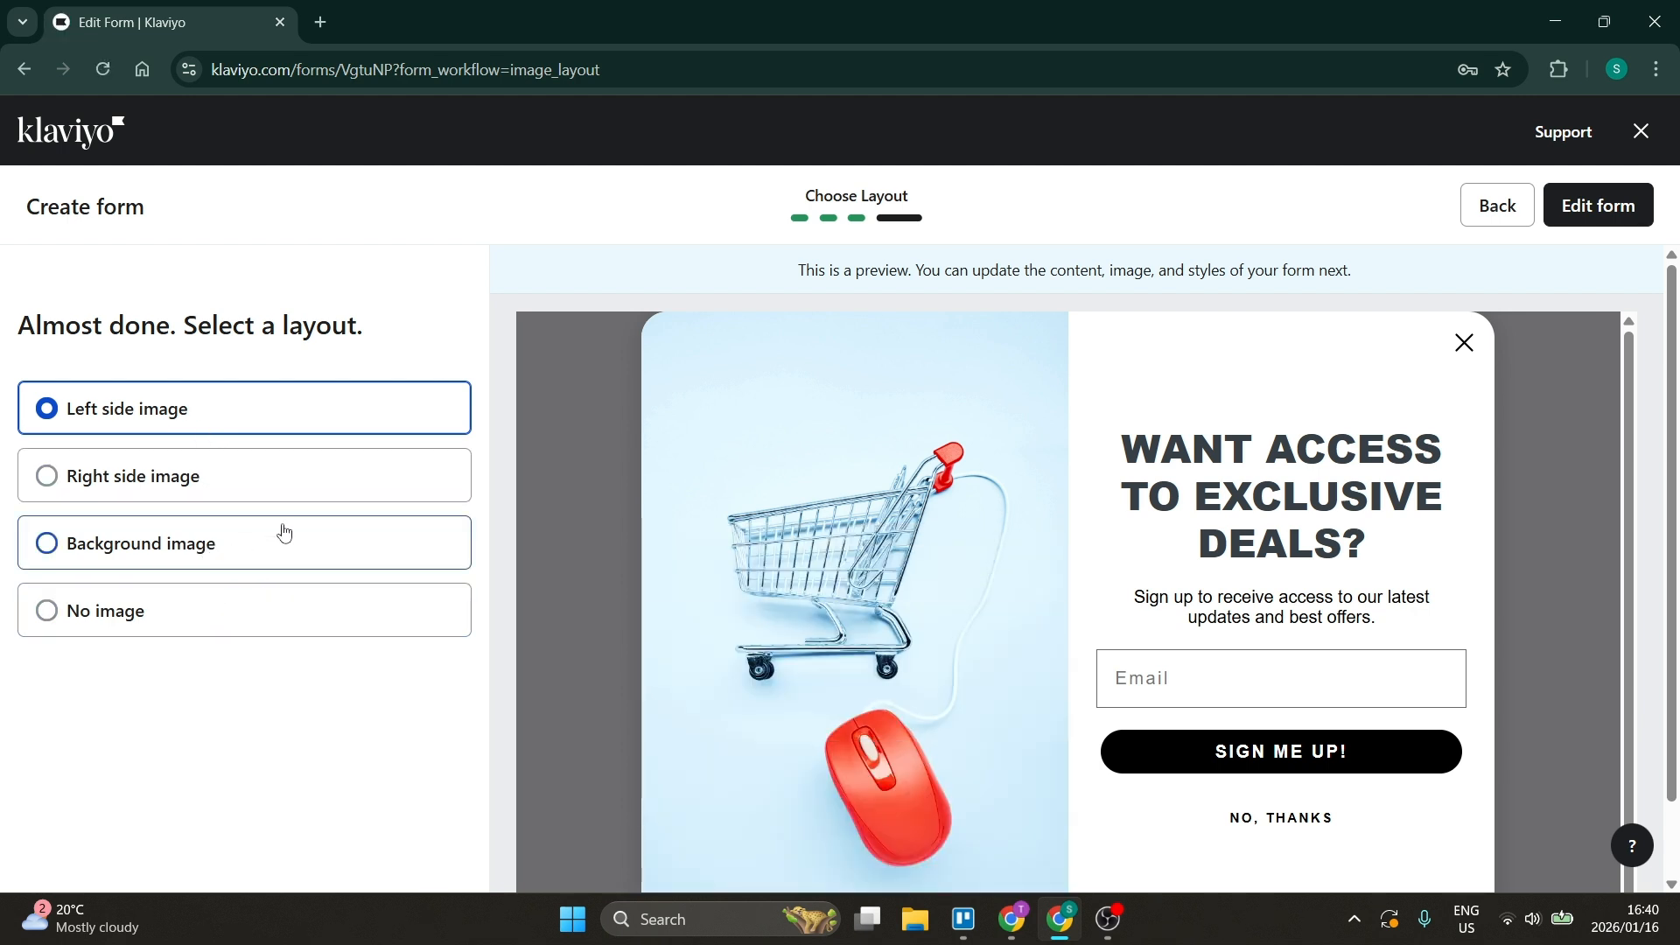
{"action": "left_click", "coordinate": [1648, 213]}
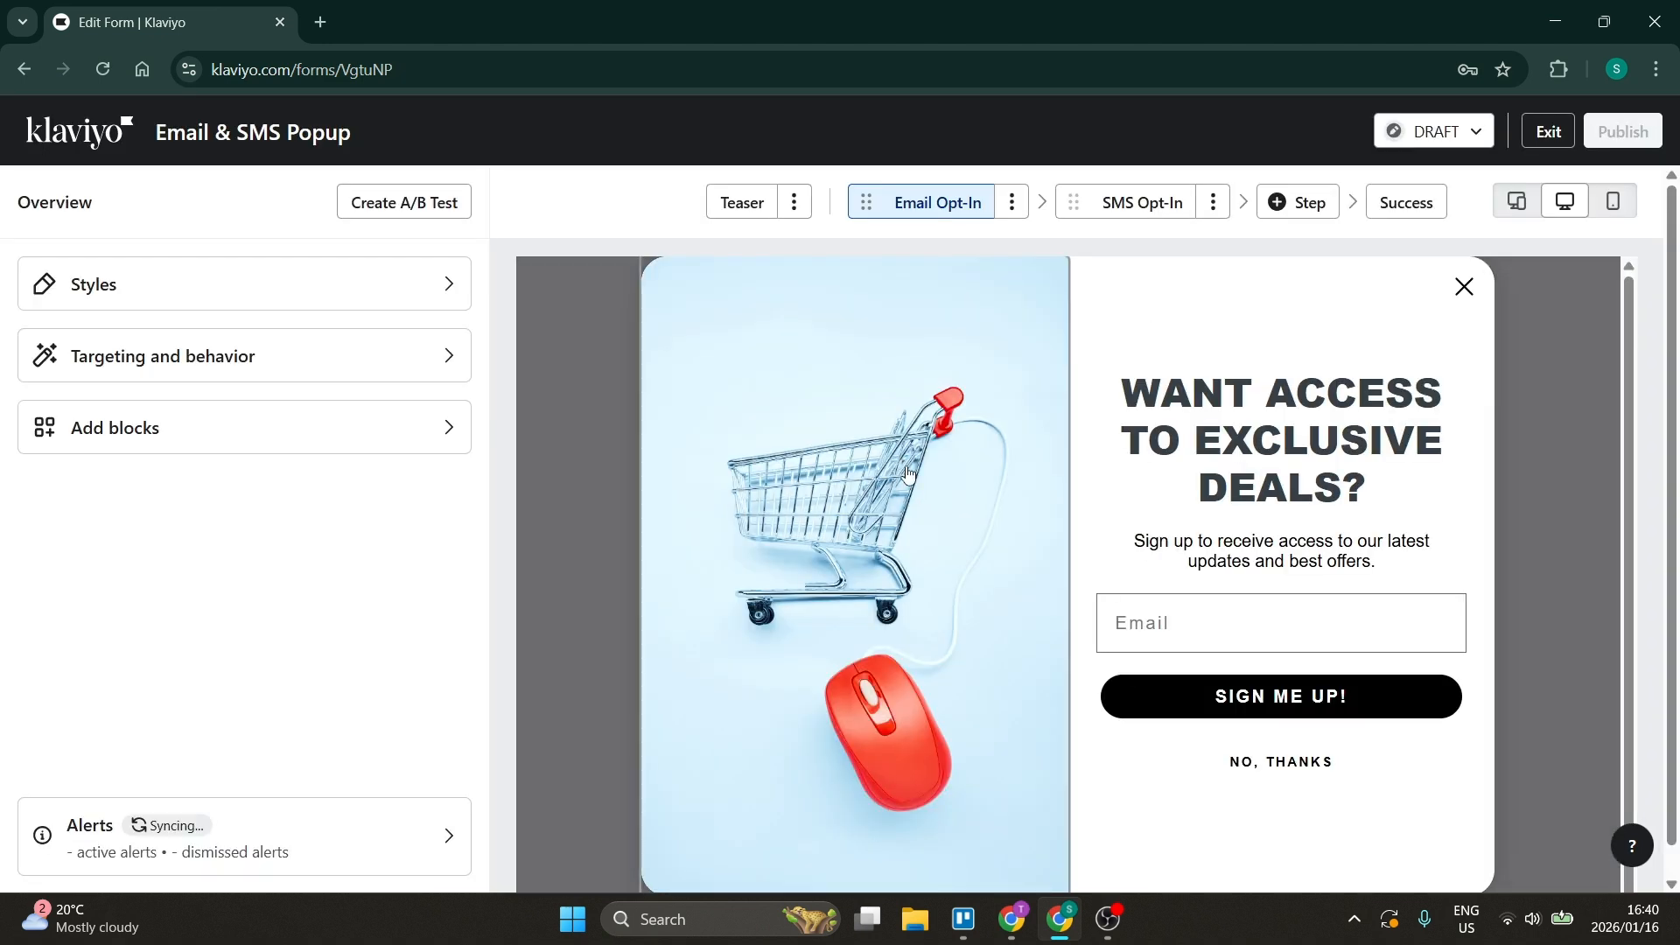
Step: Inspect the side image and heading of the Email Opt-In step, and publish the form without reviewing the active alerts
{"action": "left_click", "coordinate": [802, 457]}
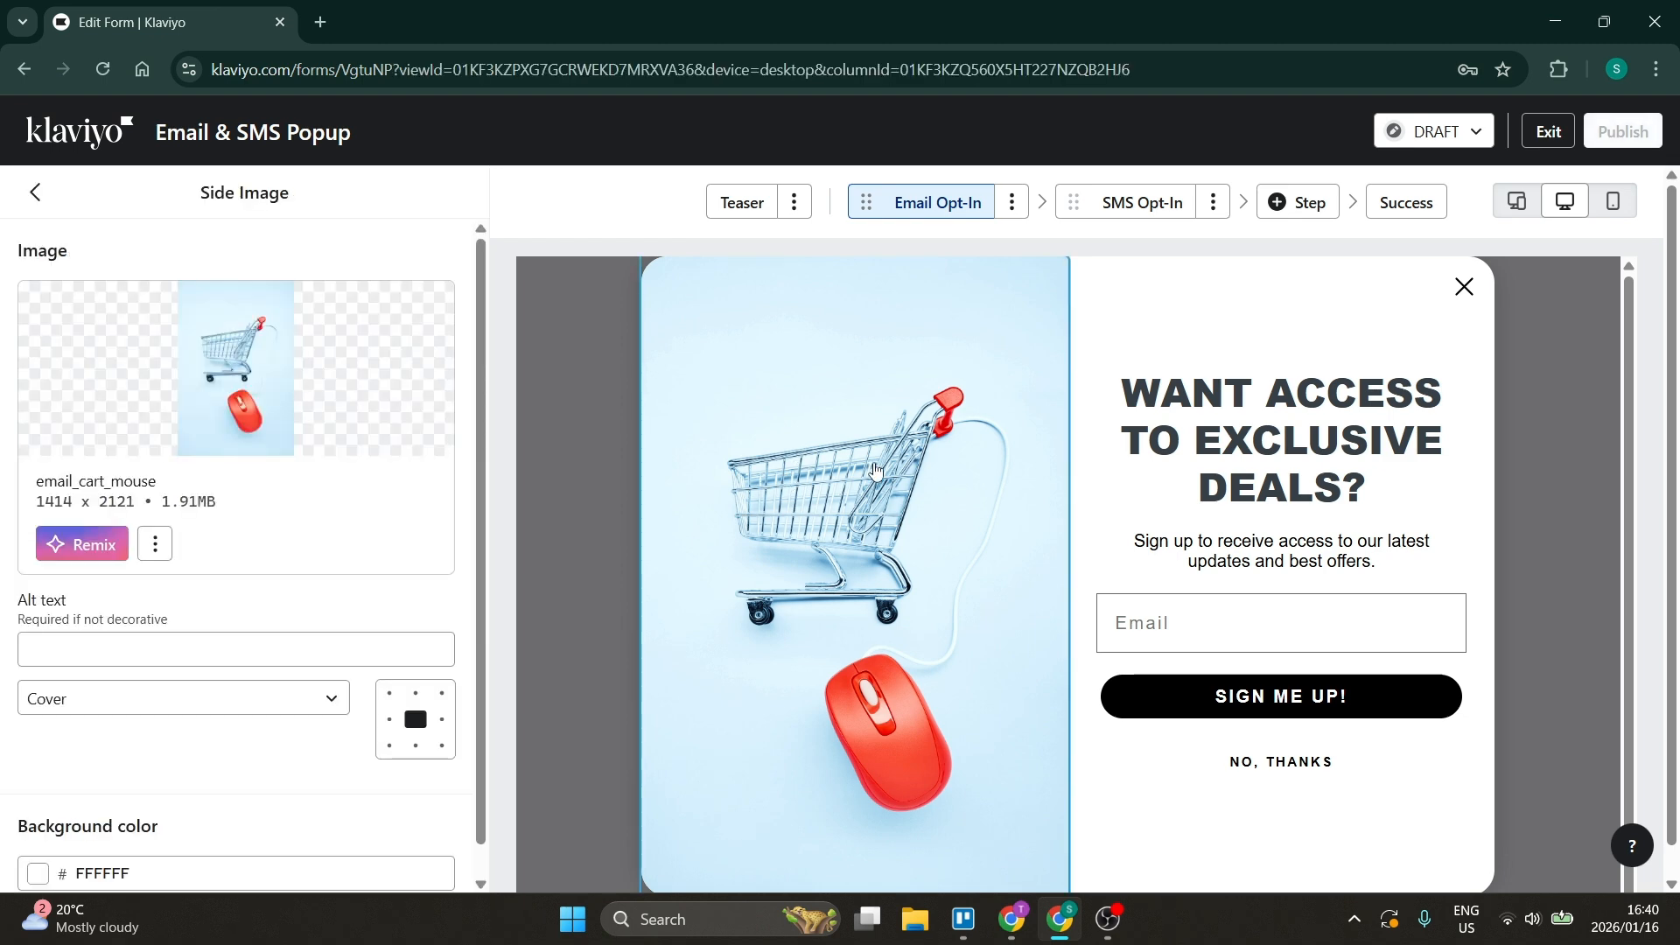
{"action": "left_click", "coordinate": [1178, 482]}
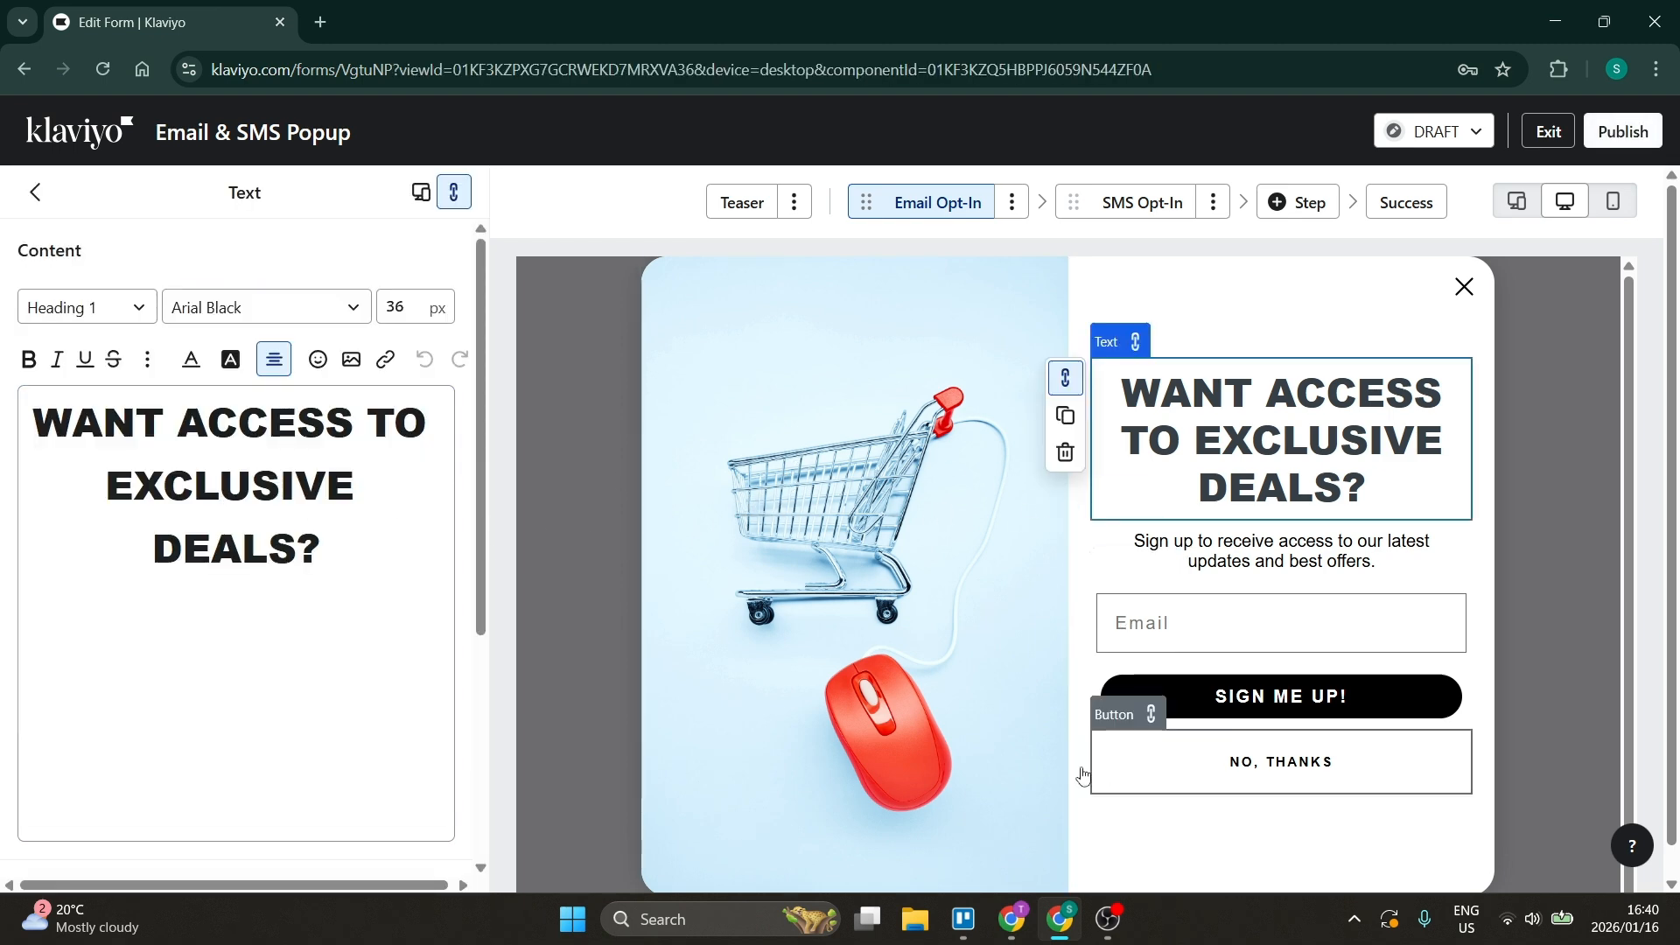
{"action": "left_click", "coordinate": [1611, 140]}
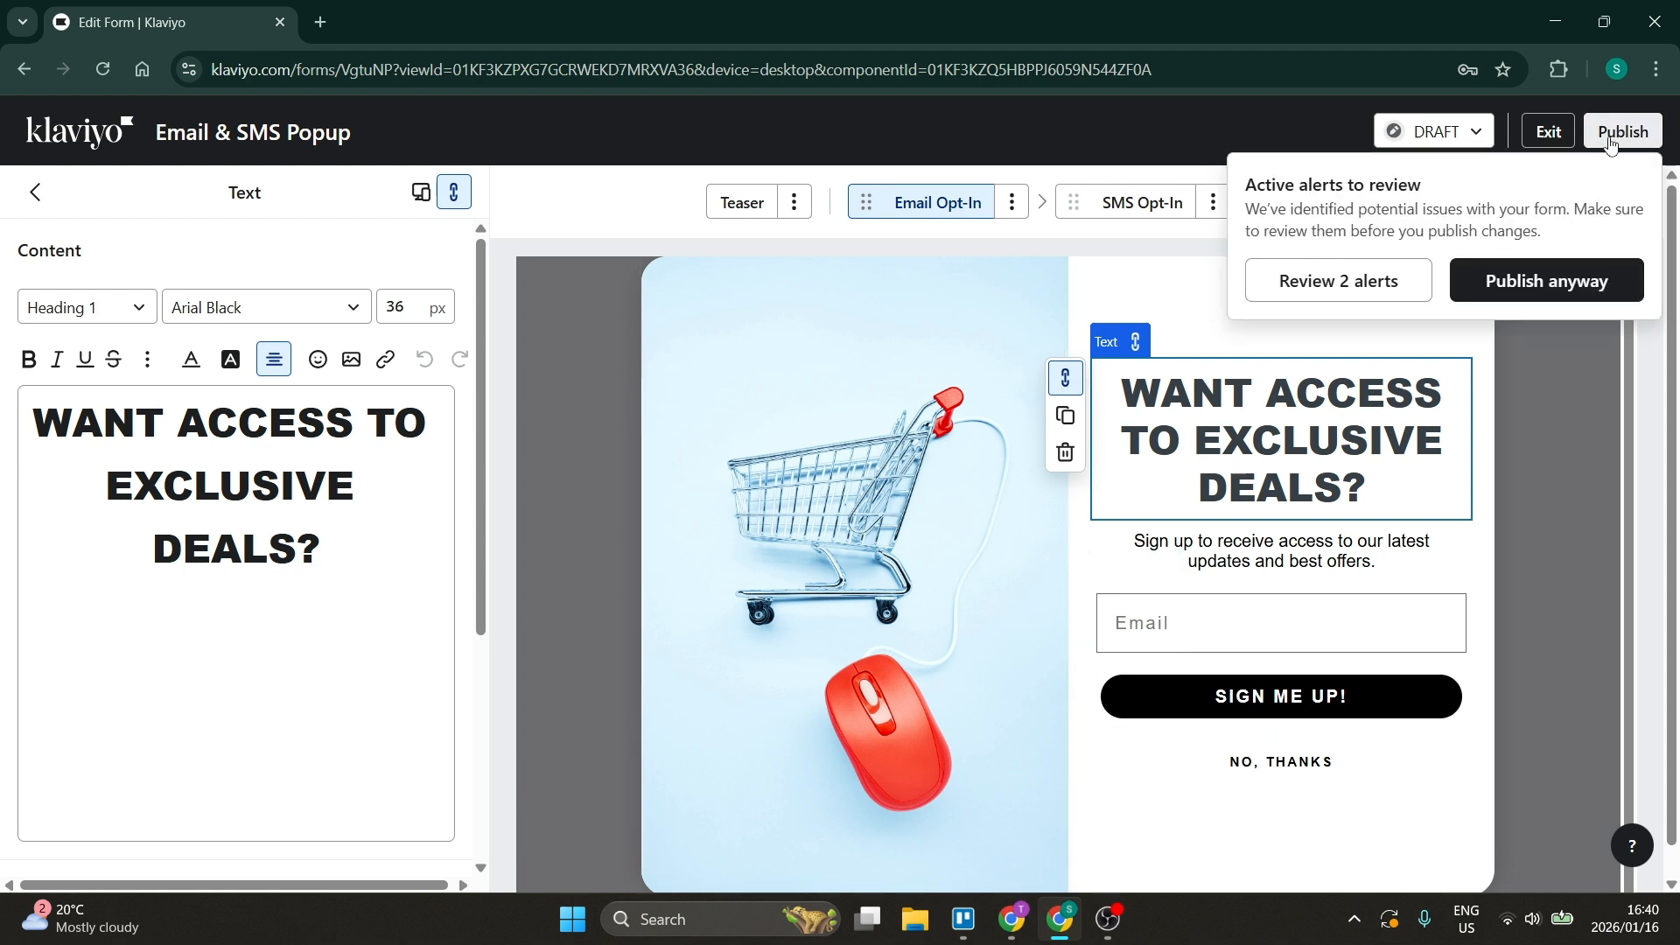
{"action": "left_click", "coordinate": [1485, 300]}
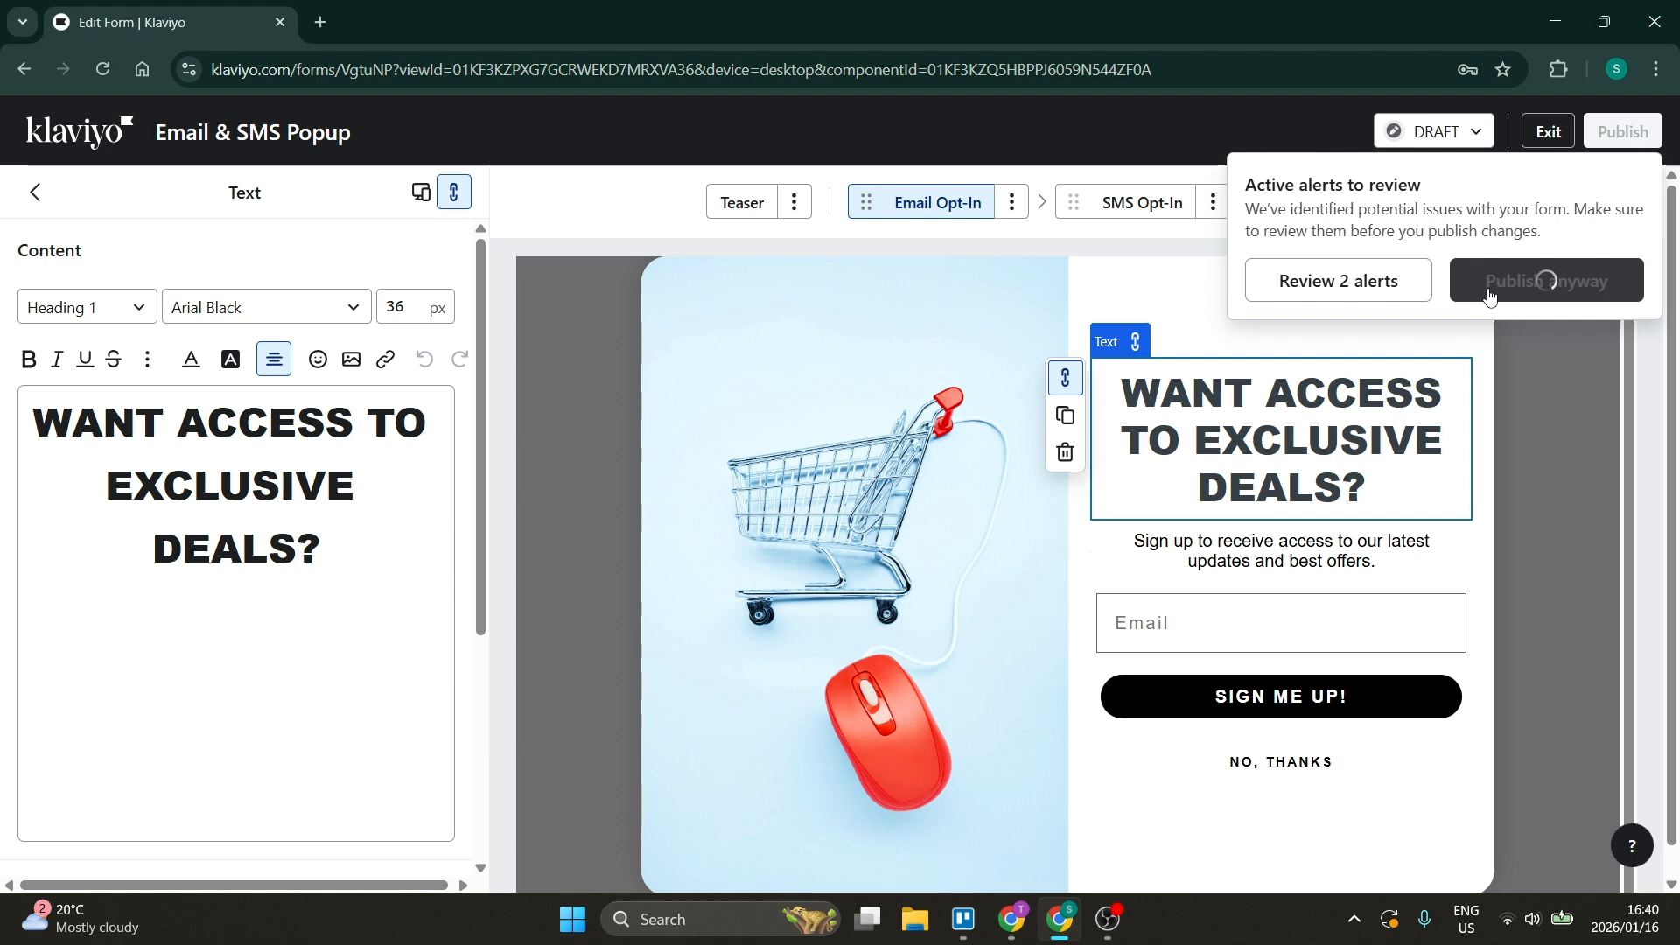